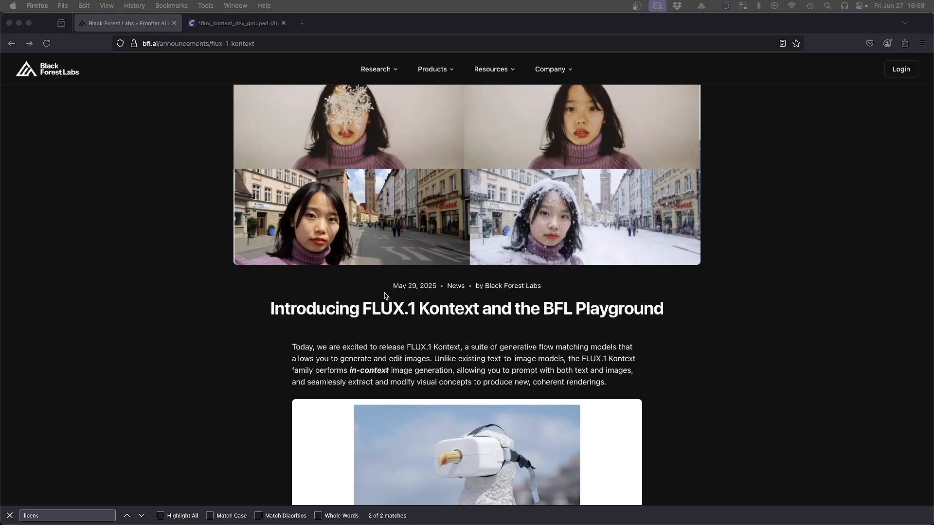
Review the FLUX.1 Kontext announcement's image examples, benchmarks and failure cases, plus the quantized file sizes on the QuantStack GGUF model page
click(413, 292)
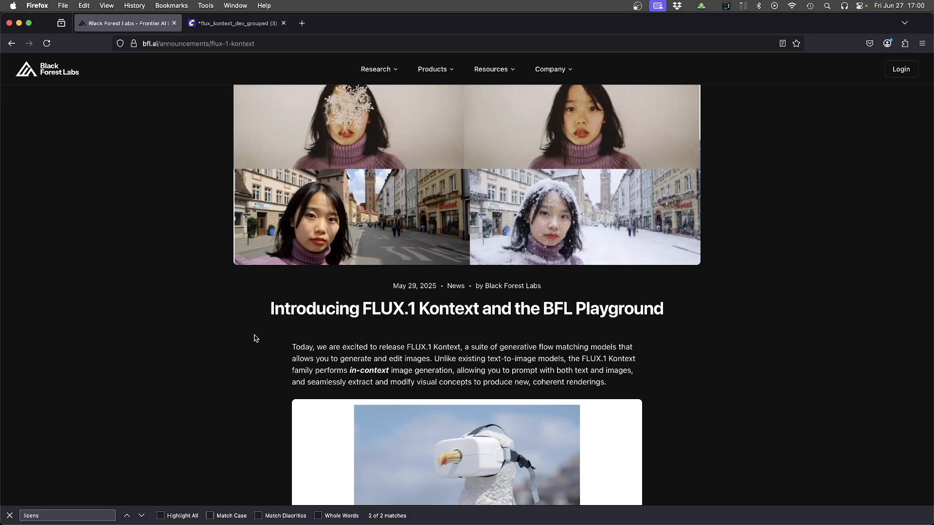
scroll(419, 323, down, 6)
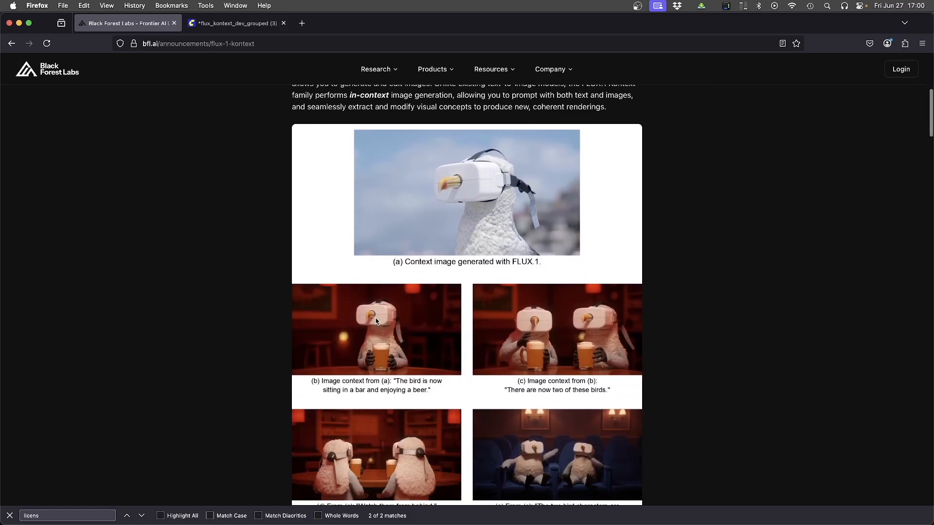
scroll(423, 185, up, 1)
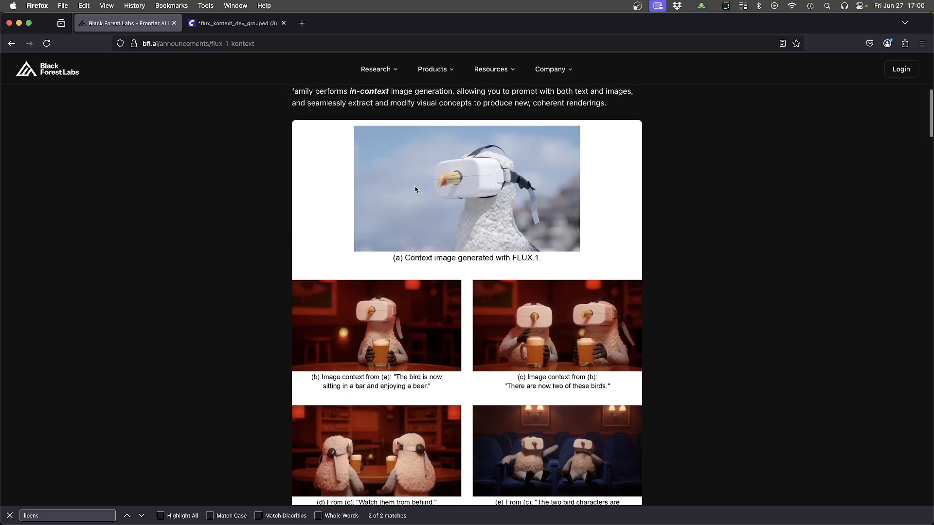
scroll(334, 350, down, 2)
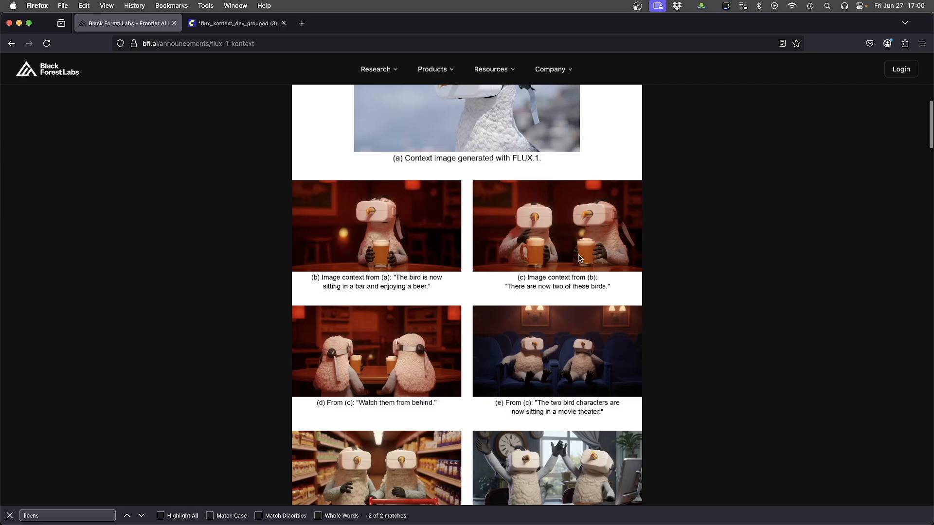
scroll(356, 242, down, 5)
scroll(356, 242, up, 2)
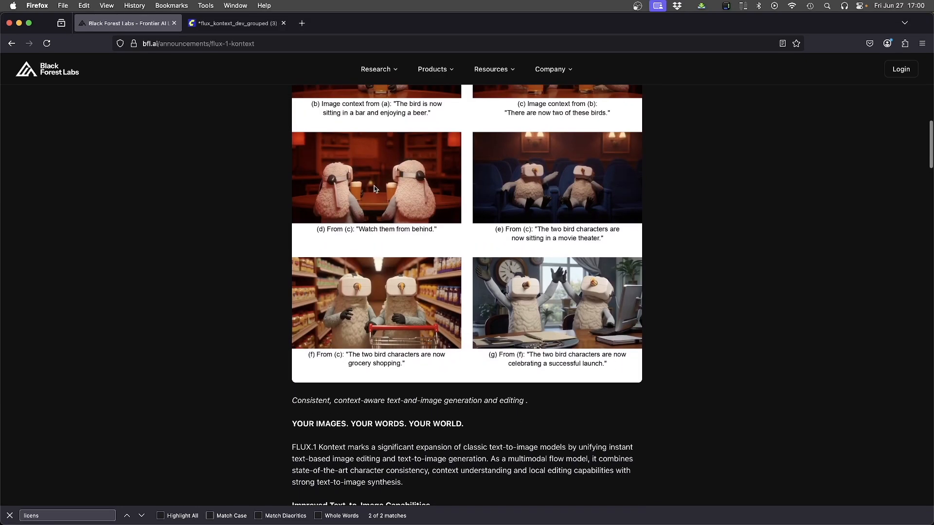
scroll(384, 273, down, 10)
scroll(413, 326, down, 20)
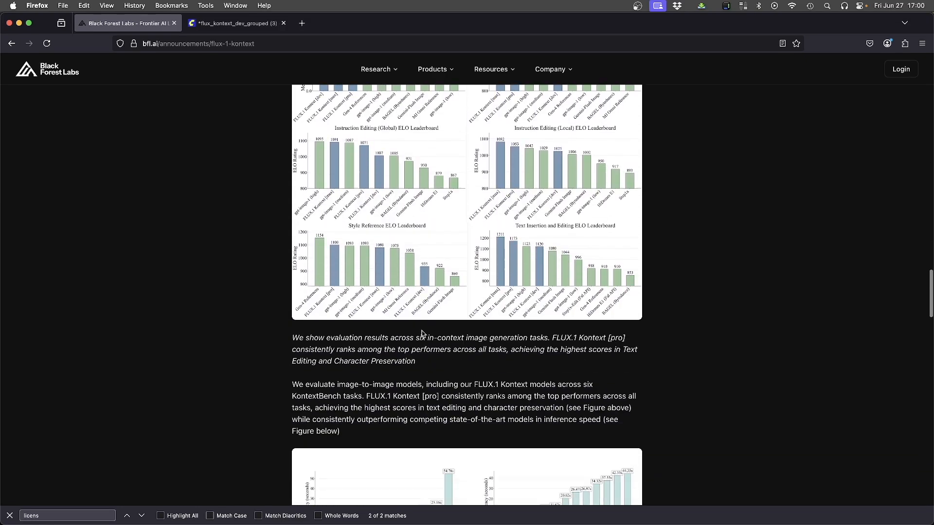
scroll(428, 336, down, 4)
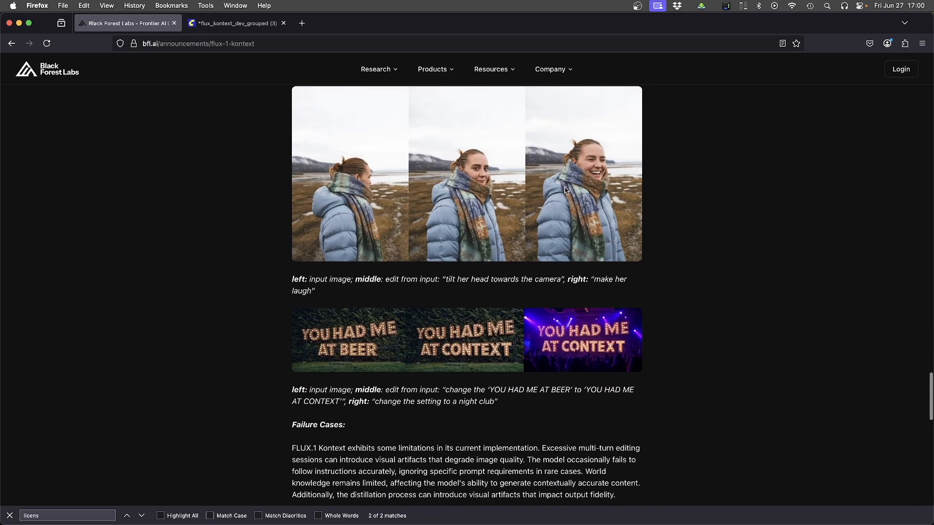
scroll(312, 331, down, 1)
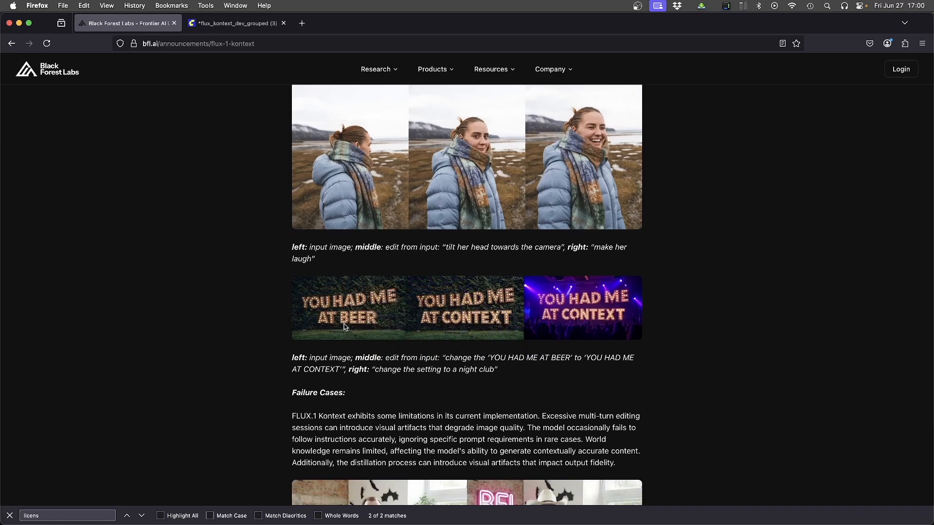
scroll(497, 324, down, 5)
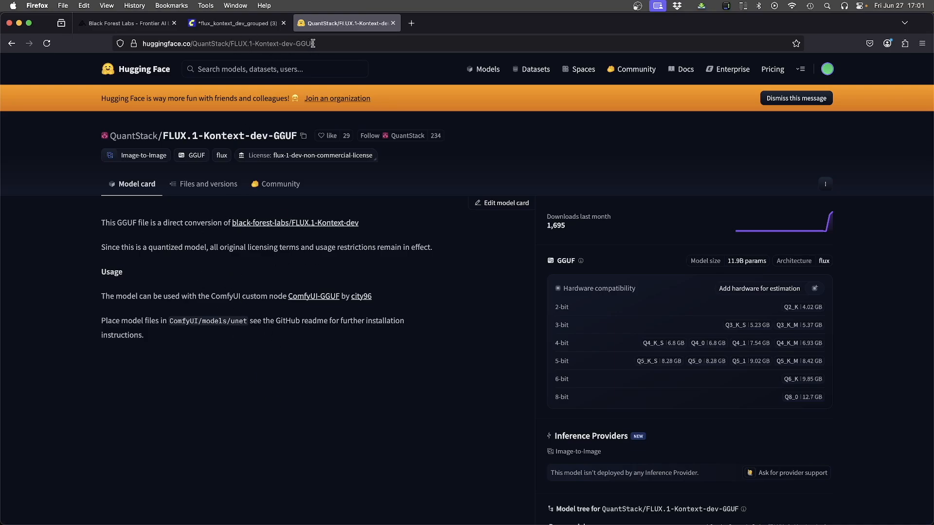
scroll(584, 370, down, 3)
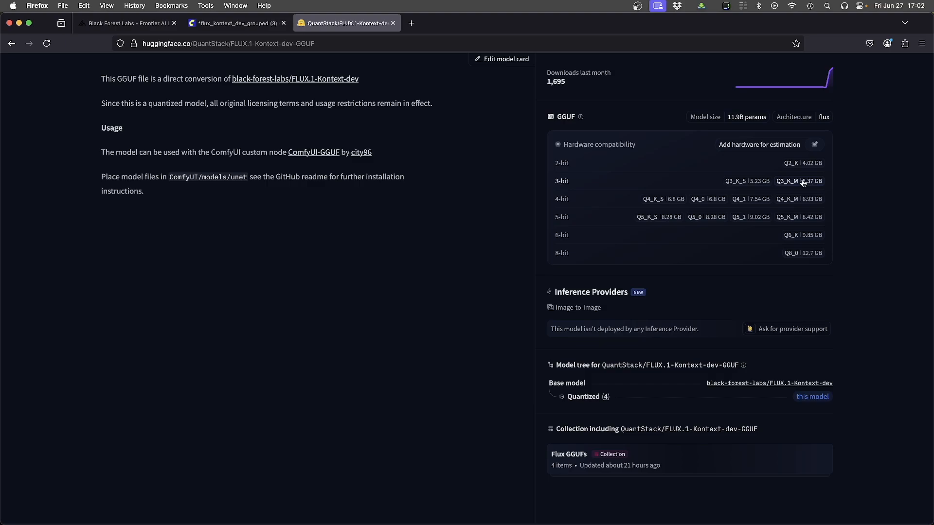
Switch to ComfyUI and load the Flux Kontext Dev(Basic) template from the Flux category, dismissing the missing models notice
key(ctrl+shift+Tab)
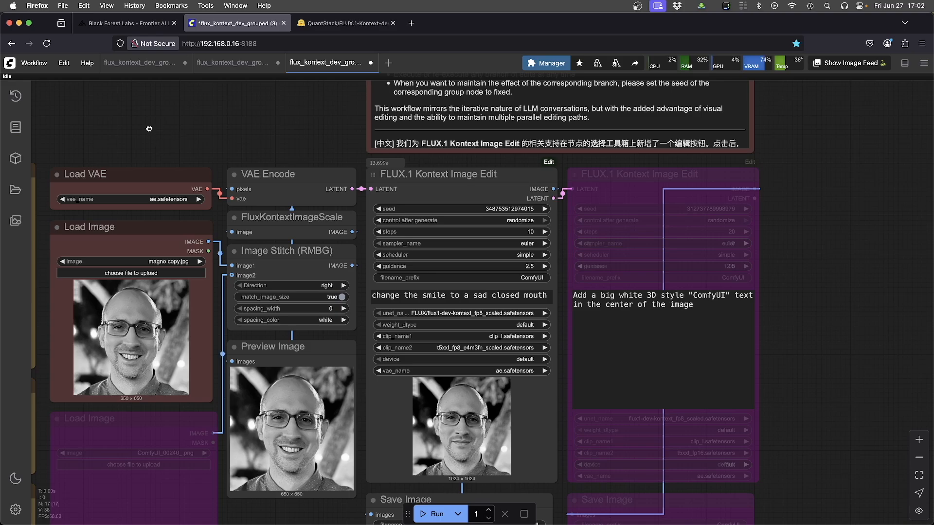
drag(147, 127, 149, 128)
click(32, 61)
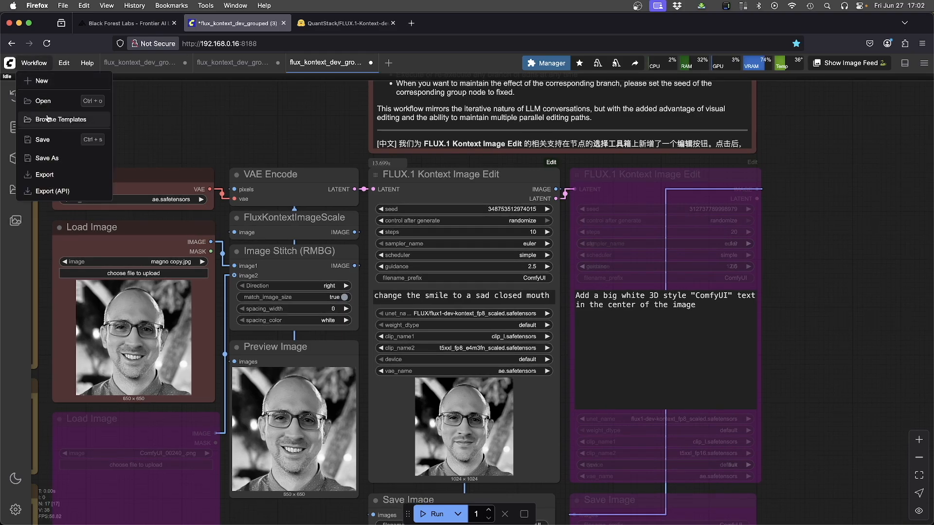
click(46, 120)
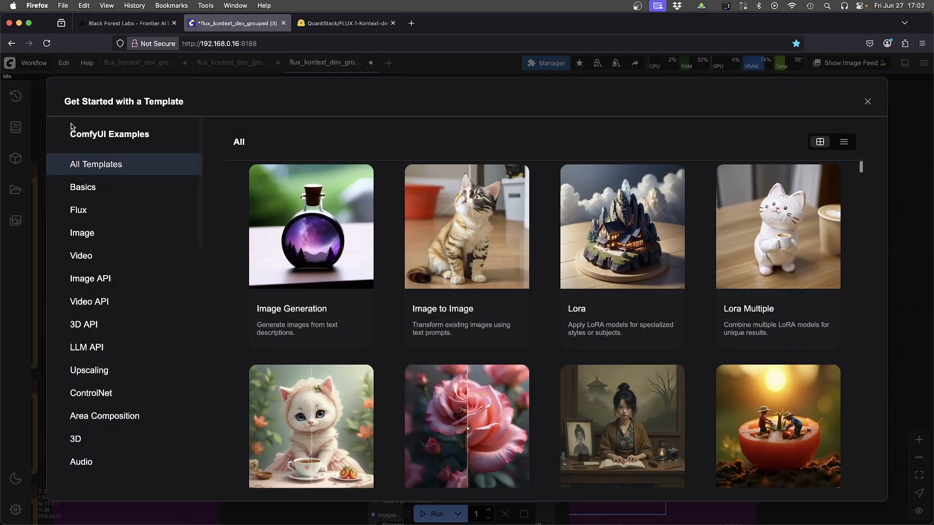
click(77, 209)
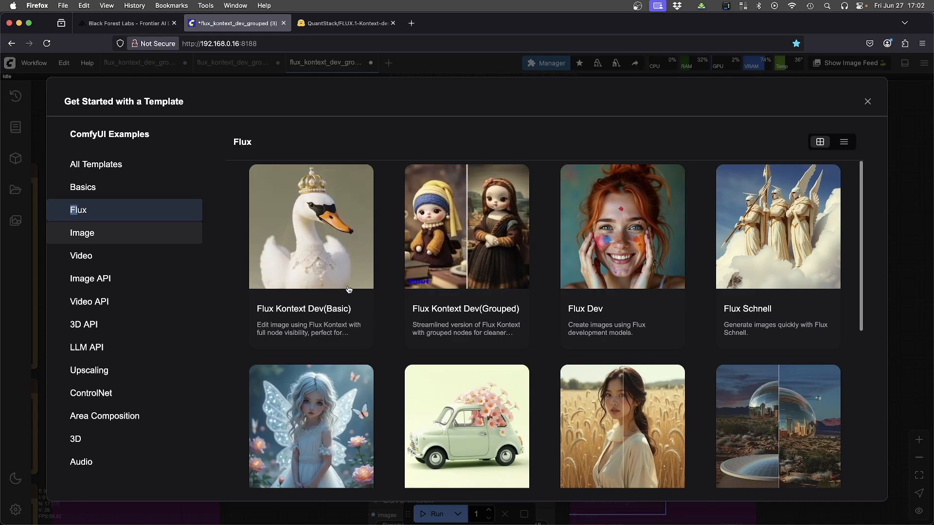
click(313, 239)
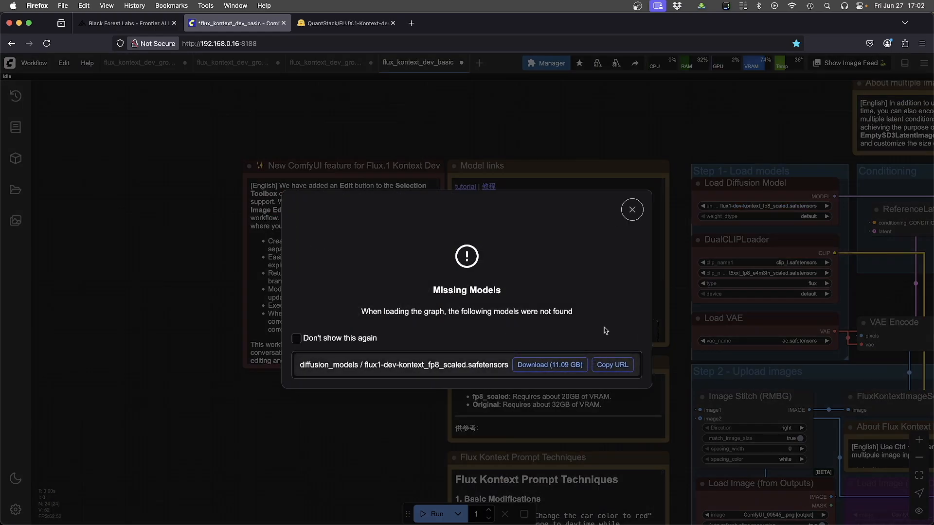
click(632, 209)
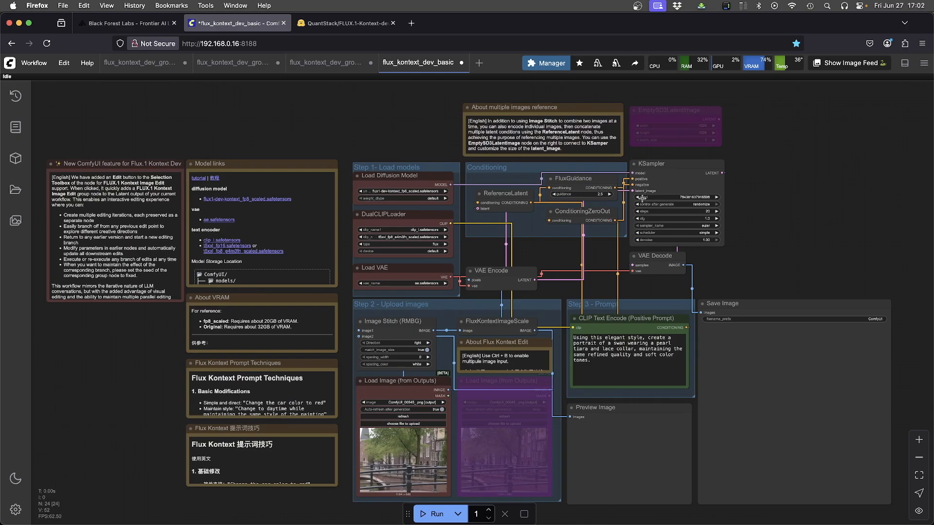
Examine the template's Load Diffusion Model node and the Model links note, including the listed model files and their storage locations
drag(362, 133, 363, 132)
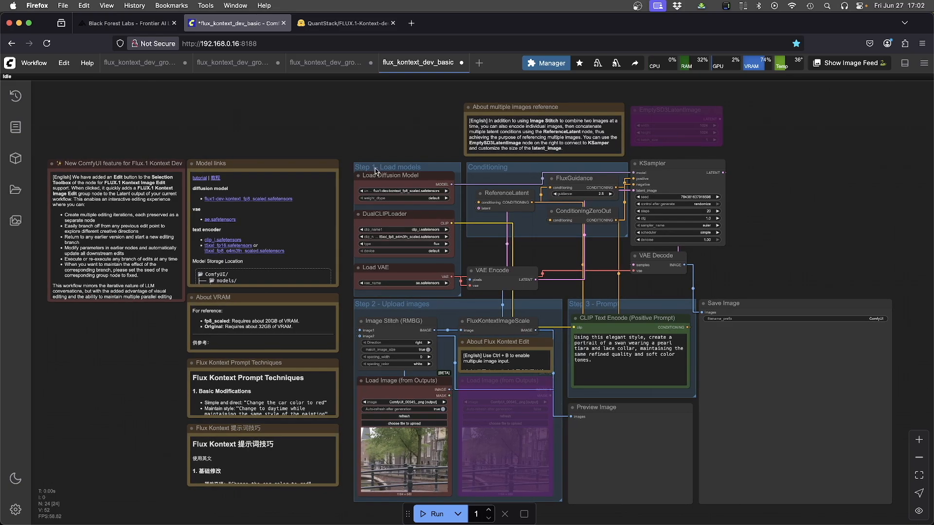
scroll(385, 164, up, 15)
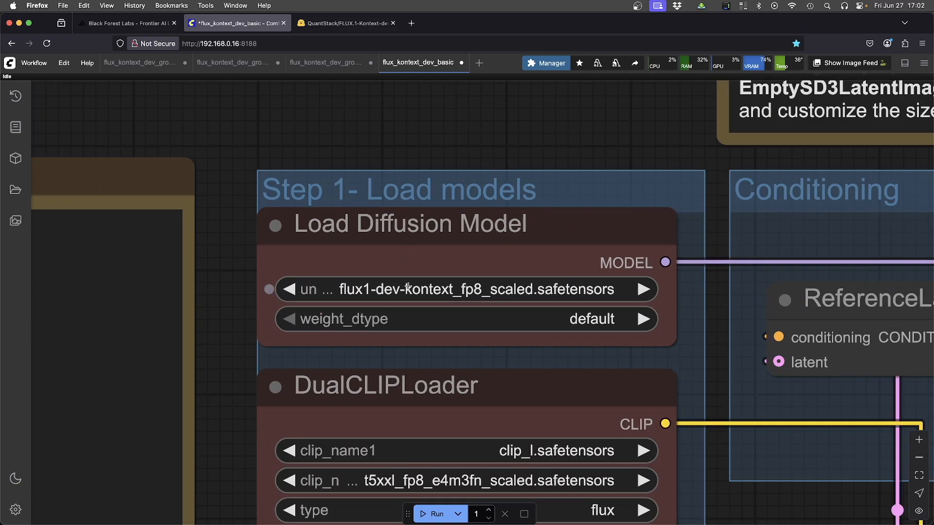
scroll(407, 284, down, 14)
drag(332, 269, 423, 195)
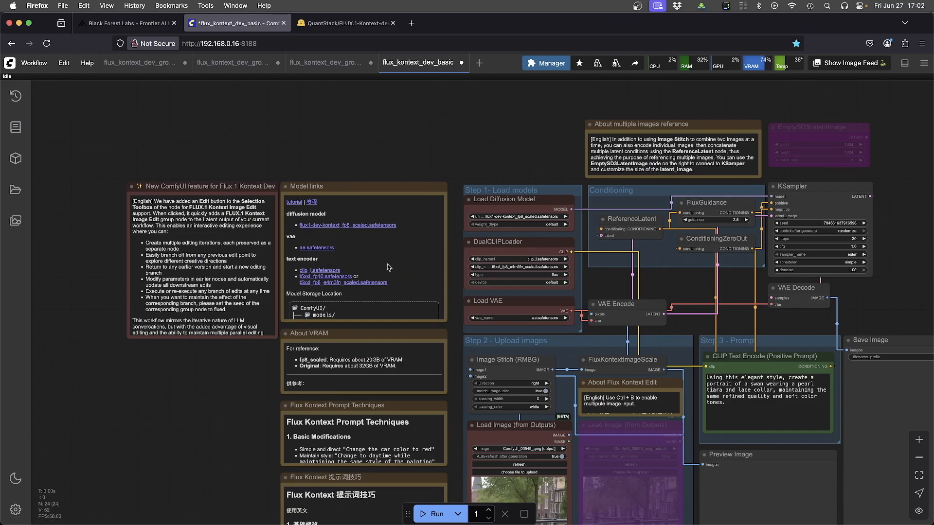
scroll(383, 266, down, 1)
scroll(382, 266, up, 2)
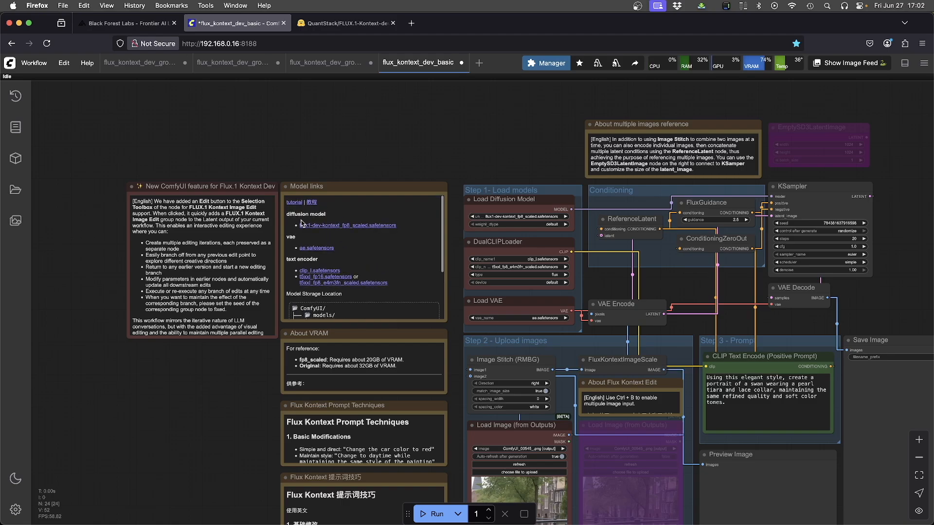
scroll(349, 282, down, 3)
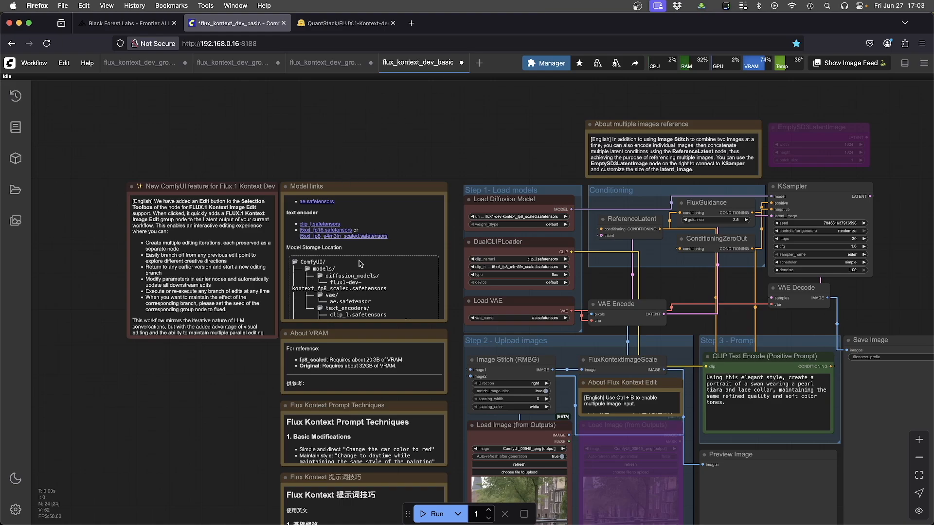
scroll(341, 263, up, 3)
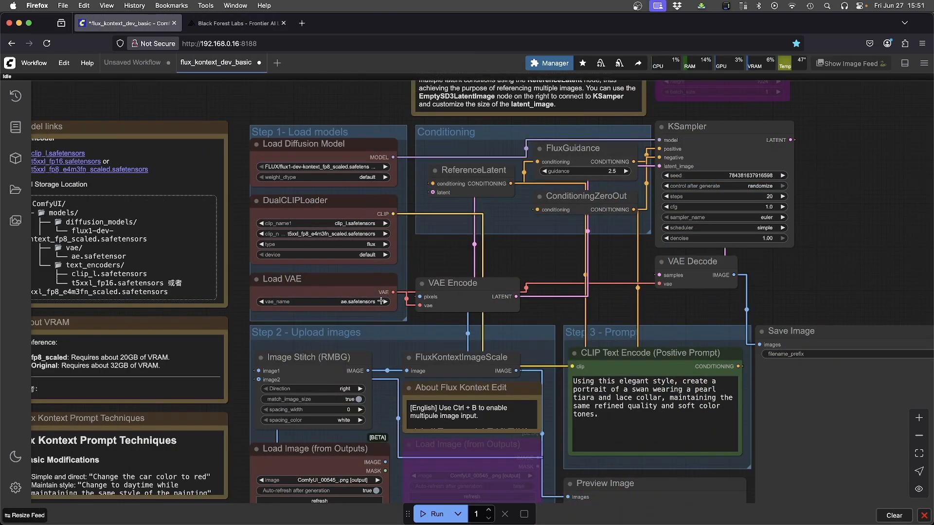
Delete the active Load Image (from Outputs) node and move the separate Load Image node into its place in the Step 2 group
scroll(374, 342, down, 10)
scroll(374, 342, up, 10)
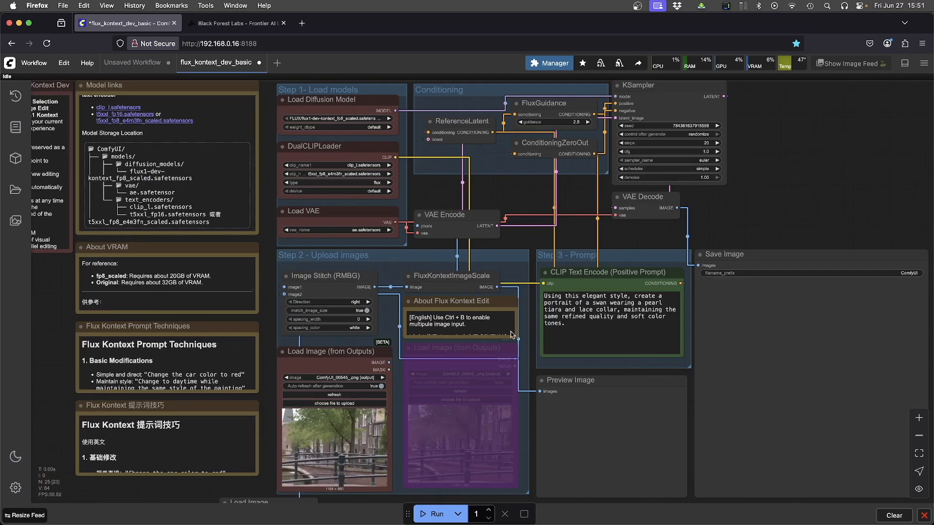
scroll(410, 257, down, 5)
scroll(410, 256, left, 3)
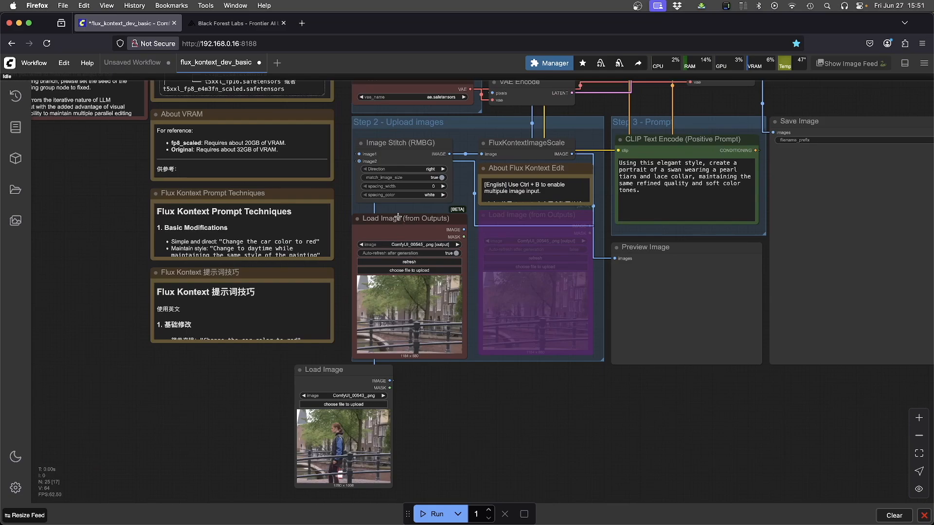
drag(398, 218, 492, 368)
key(Delete)
drag(361, 372, 421, 234)
scroll(438, 277, left, 8)
scroll(438, 277, up, 5)
scroll(399, 389, right, 8)
scroll(399, 389, down, 3)
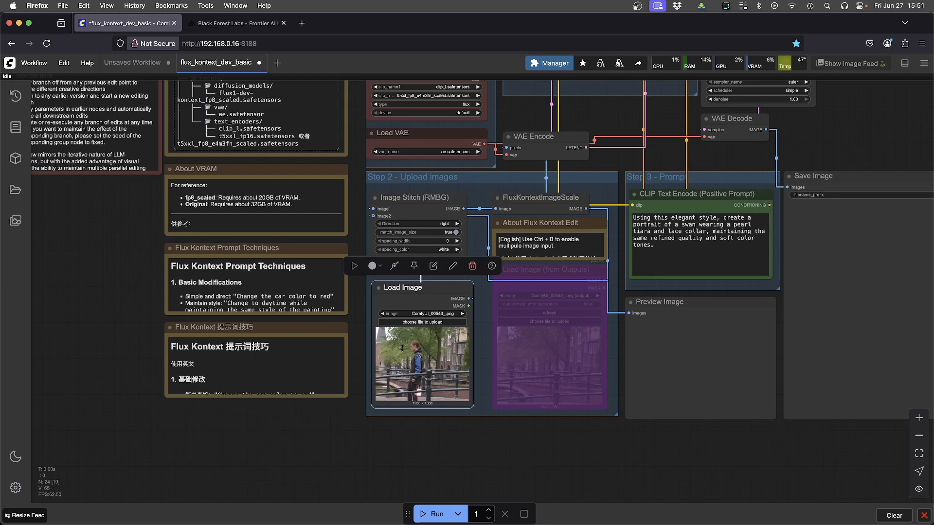
Replace the positive prompt with "remove the girl, keep the city background"
click(696, 240)
key(super+a)
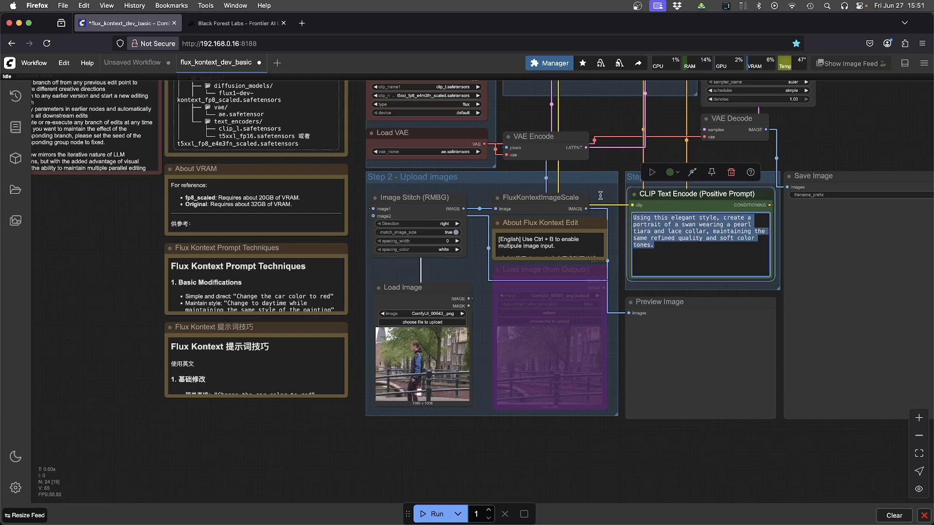
text(remove the girl)
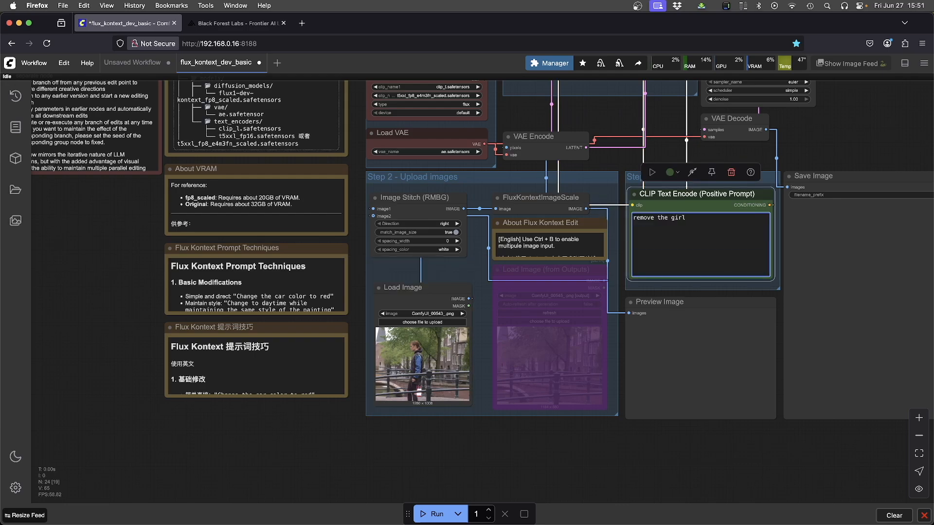
text(, keep the city background)
click(501, 434)
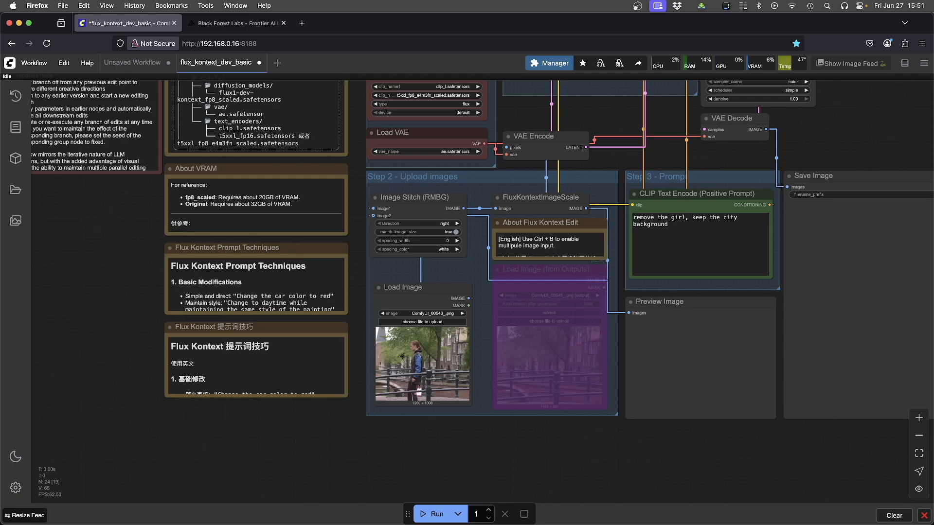
drag(524, 420, 435, 435)
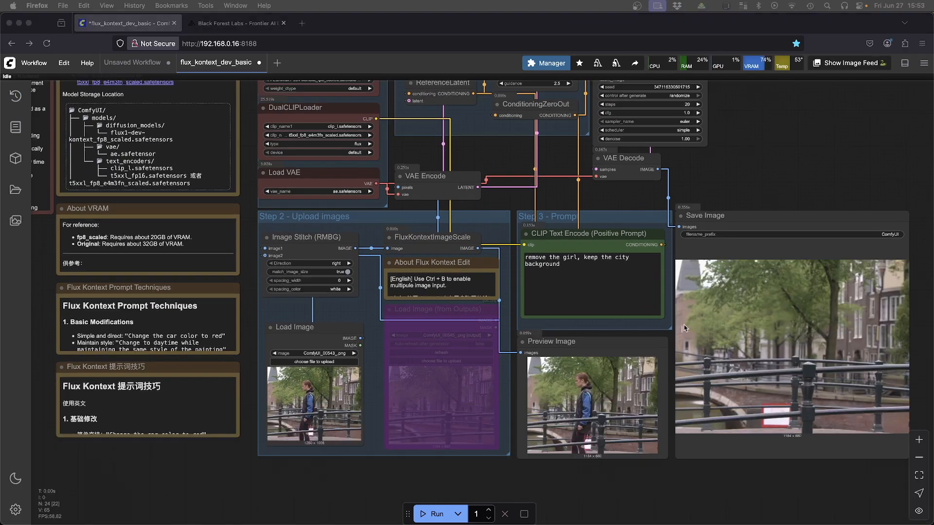
Check the prompt's execution time in the logs and compare the generated image with the source photo
click(905, 63)
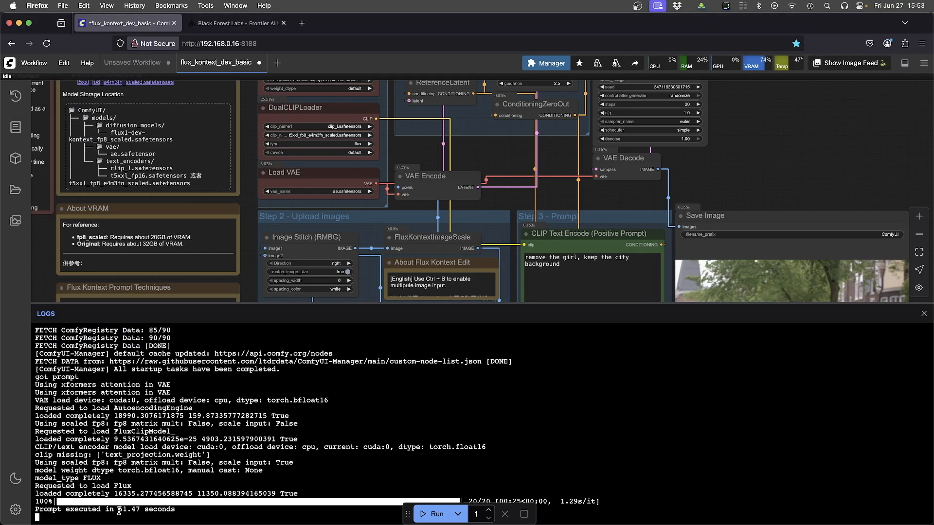
click(904, 66)
drag(403, 396, 287, 354)
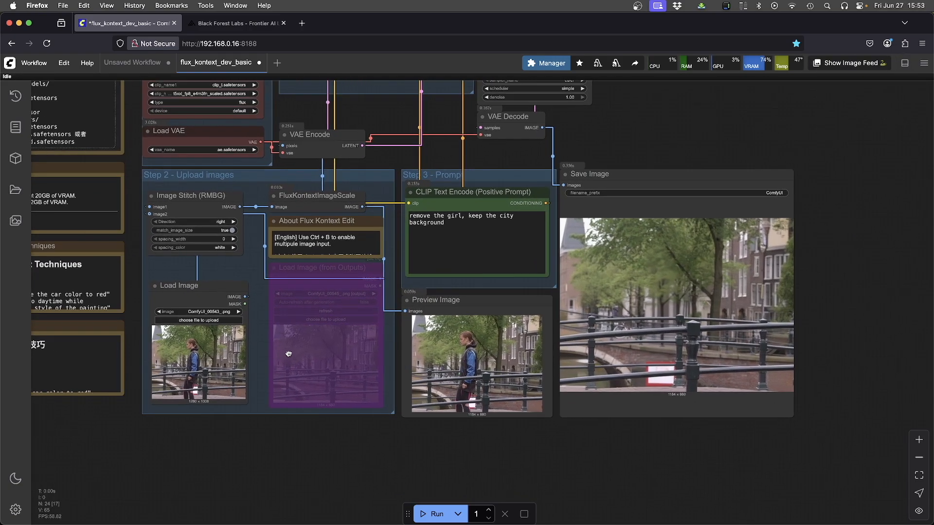
drag(288, 354, 269, 343)
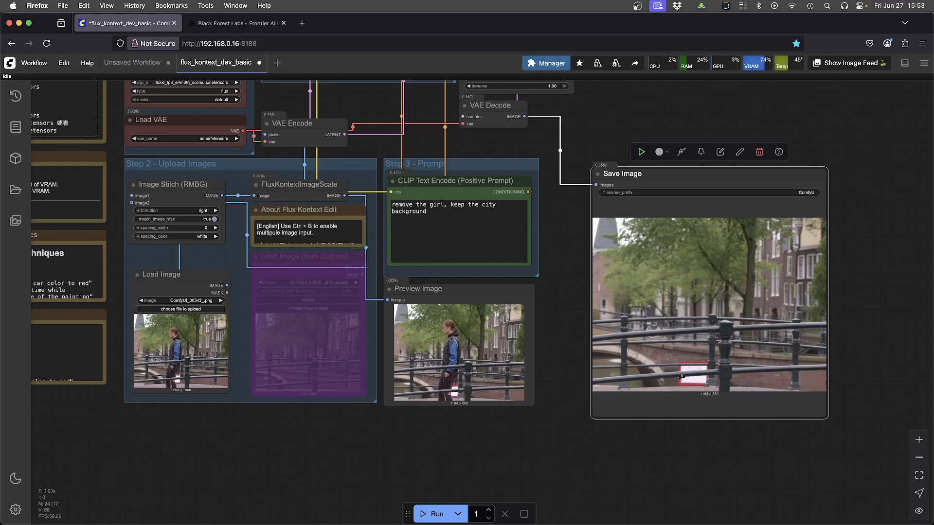
Add "and the red sign" after "remove the girl" in the positive prompt and run the workflow
click(442, 203)
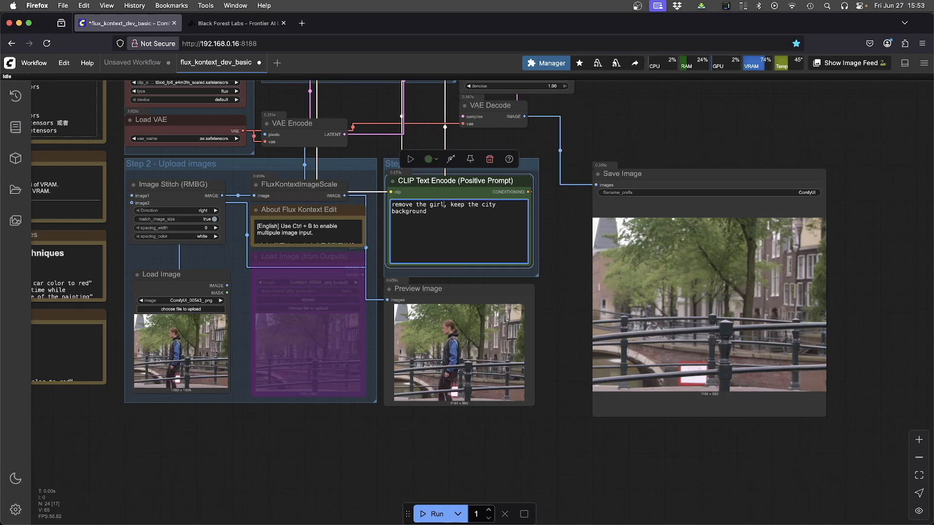
text(and the red sign)
click(583, 465)
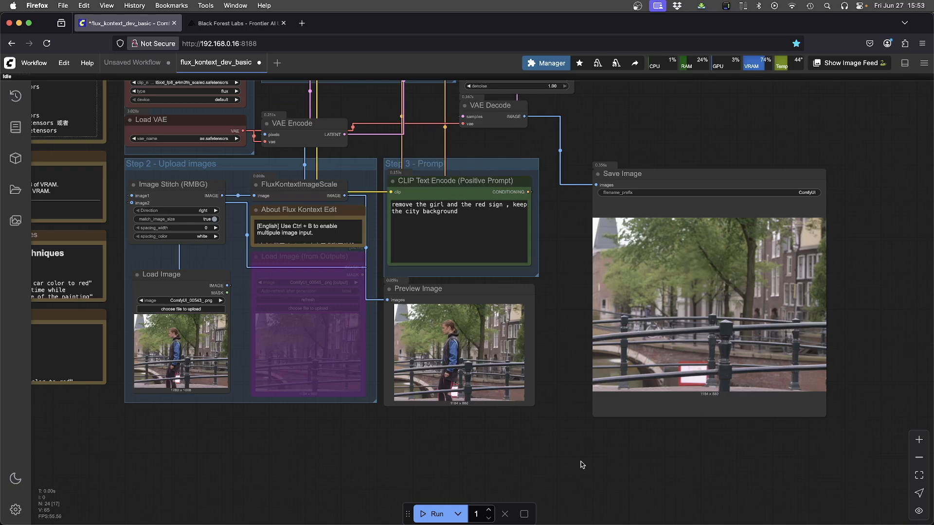
drag(579, 450, 559, 506)
key(ctrl+Return)
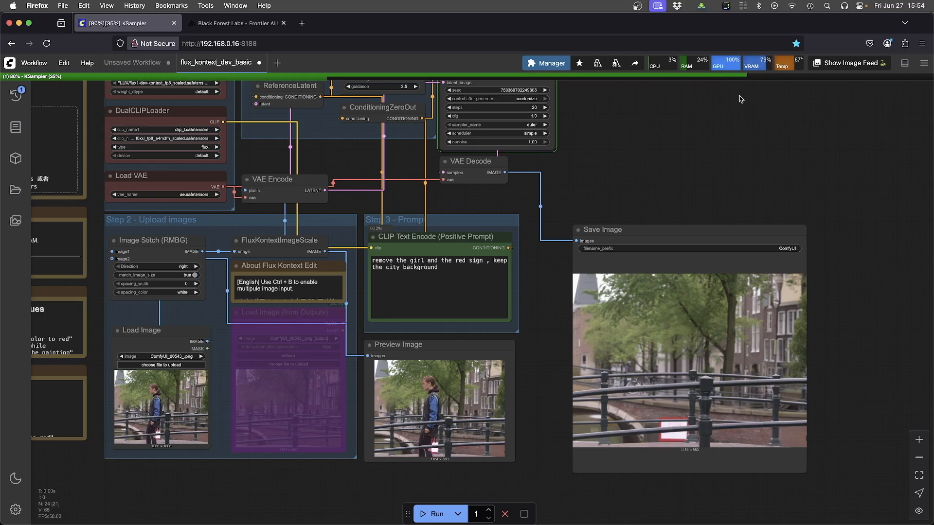
Change the positive prompt to "remove the girl , remove red sign on the bottom behind the grisl, keep the city background" and run the workflow
scroll(543, 165, up, 3)
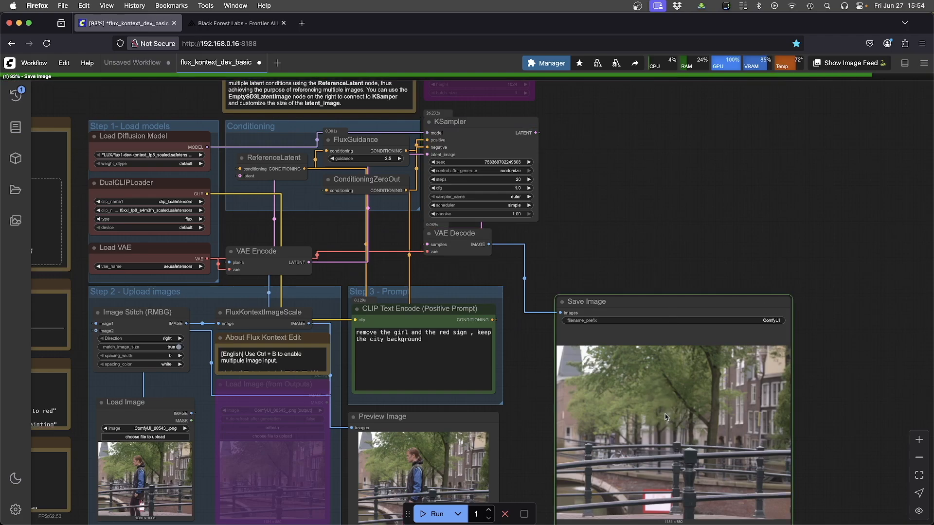
scroll(704, 458, down, 4)
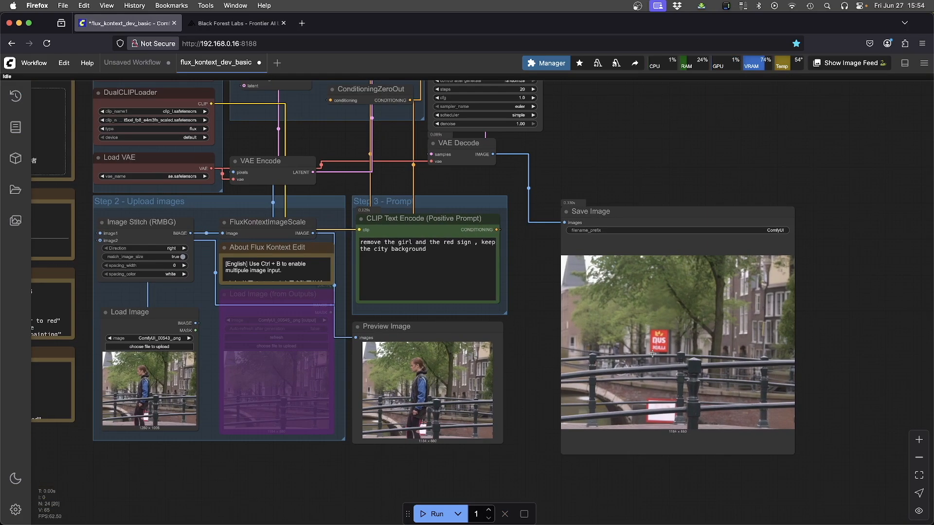
click(457, 276)
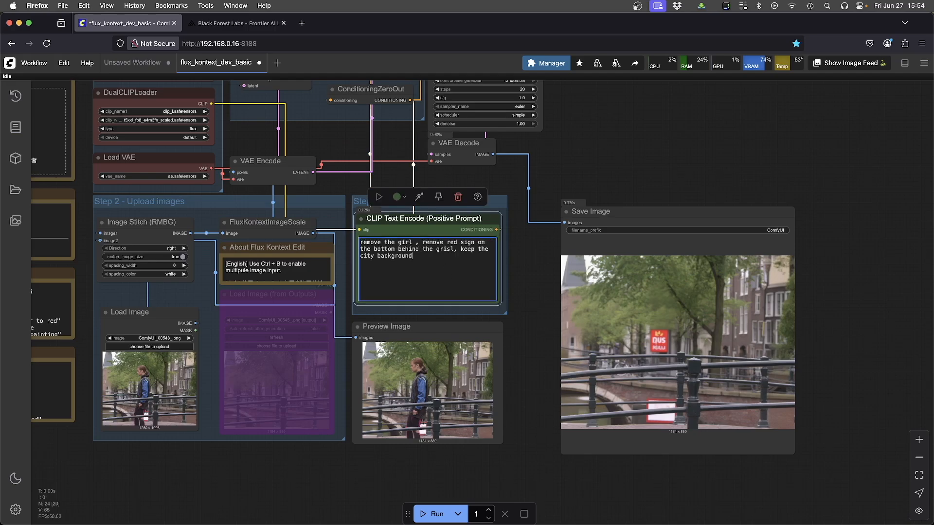
key(ctrl+Return)
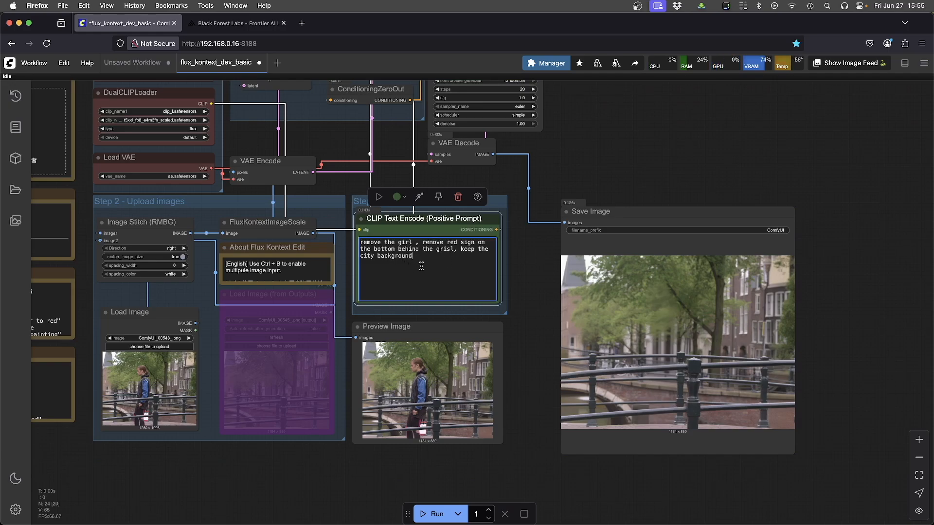
click(411, 245)
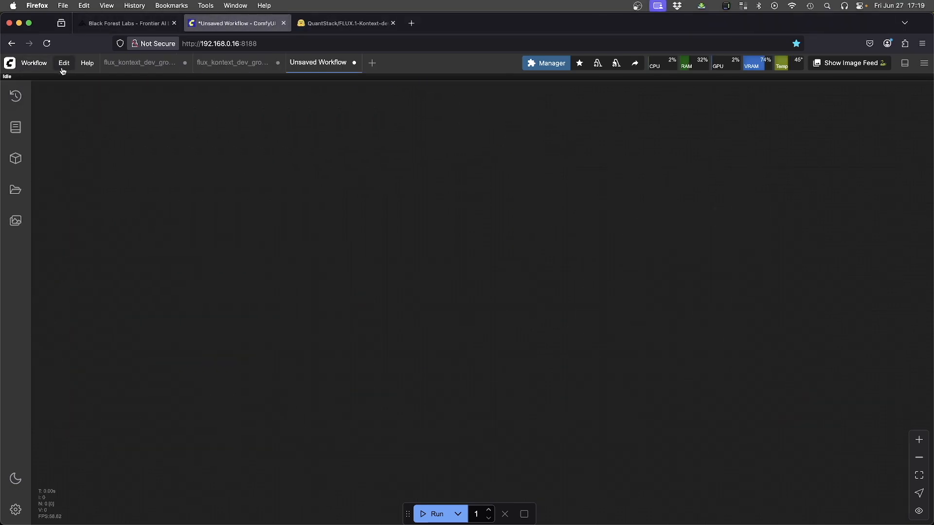
Open the Flux Kontext Dev(Grouped) template from the Flux category of the workflow templates
click(32, 64)
click(49, 120)
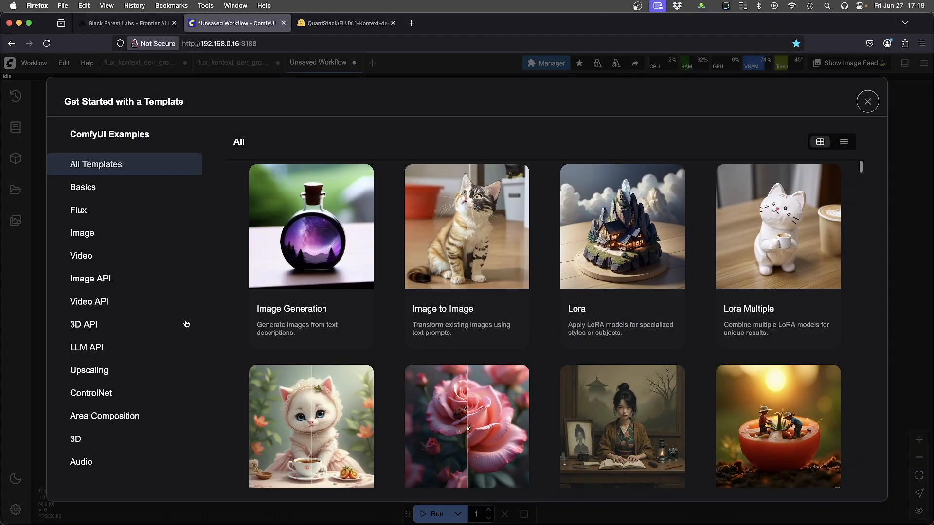
click(84, 211)
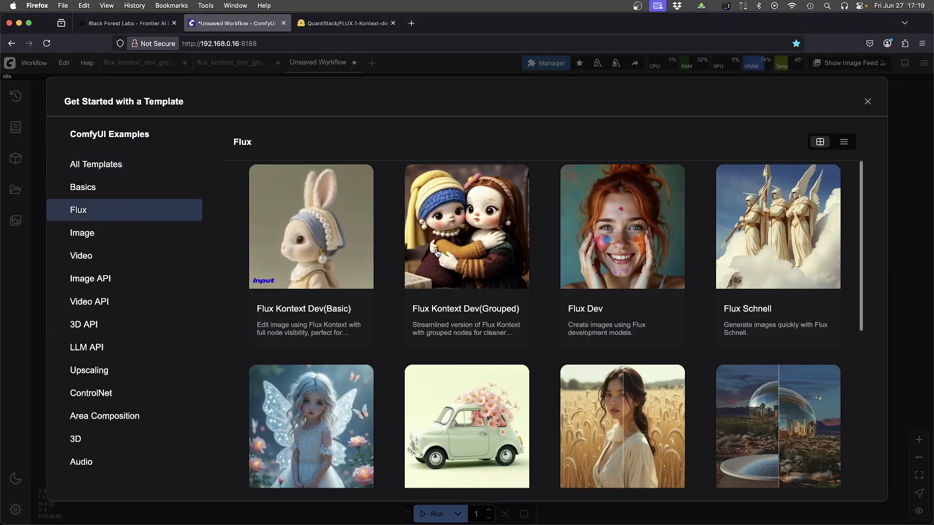
click(451, 266)
click(632, 209)
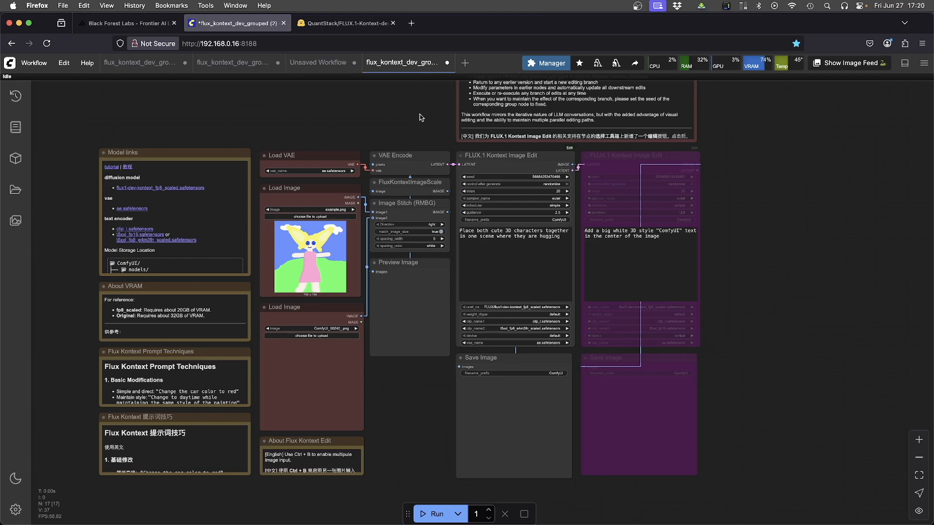
click(484, 156)
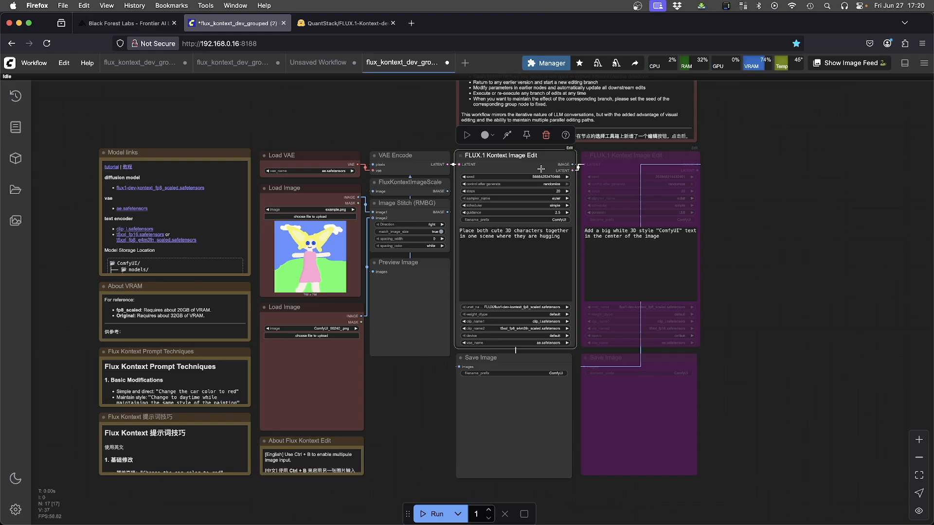
click(307, 134)
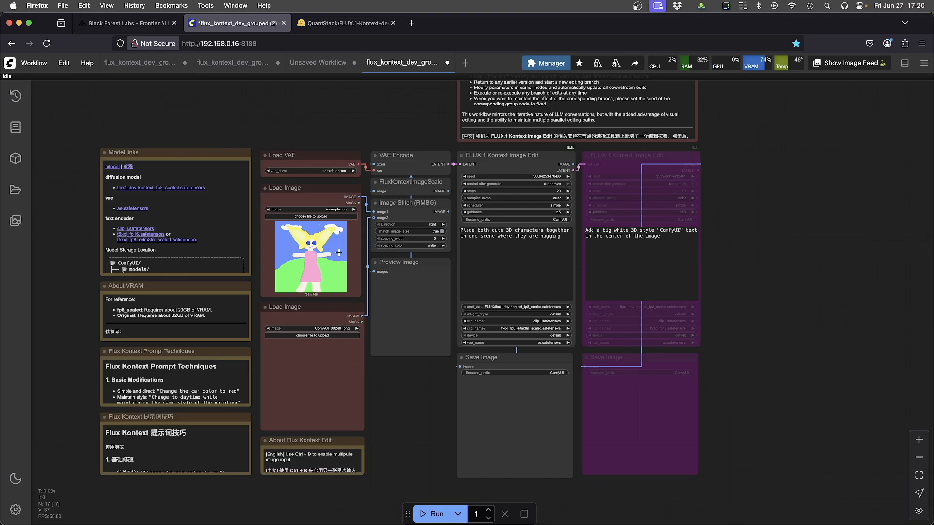
Load "magno copy.jpg" in the first Load Image node and set the first edit prompt to "change the smile to a extremely sad closed mouth"
click(325, 209)
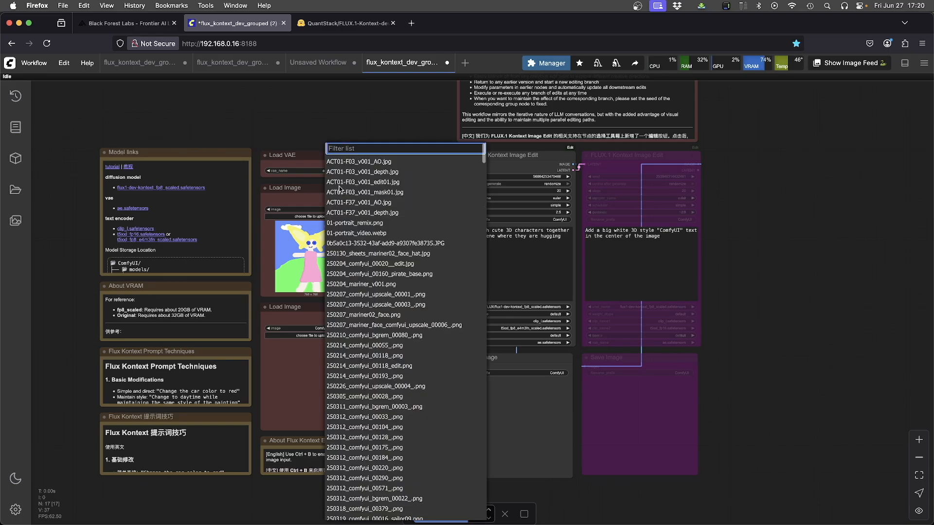
scroll(339, 188, down, 10)
click(350, 205)
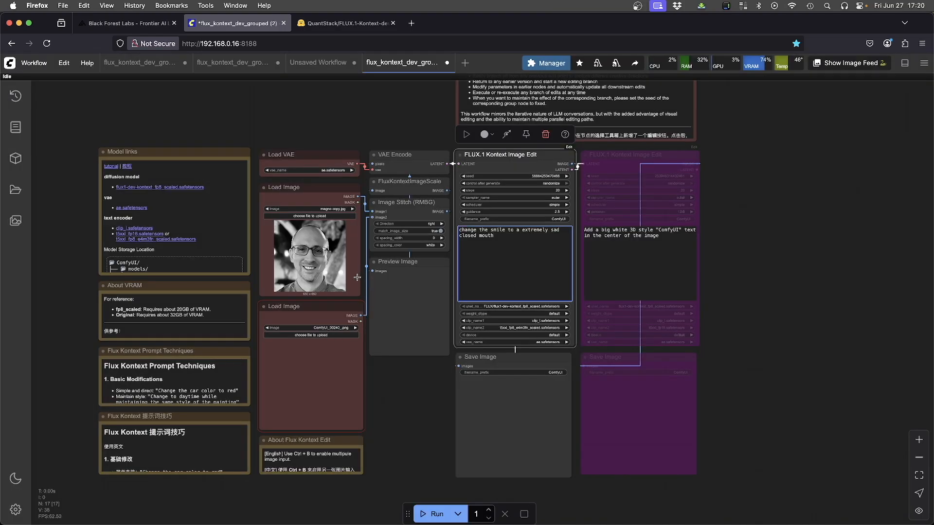
Bypass the second Load Image node so only the portrait is used as input
click(315, 307)
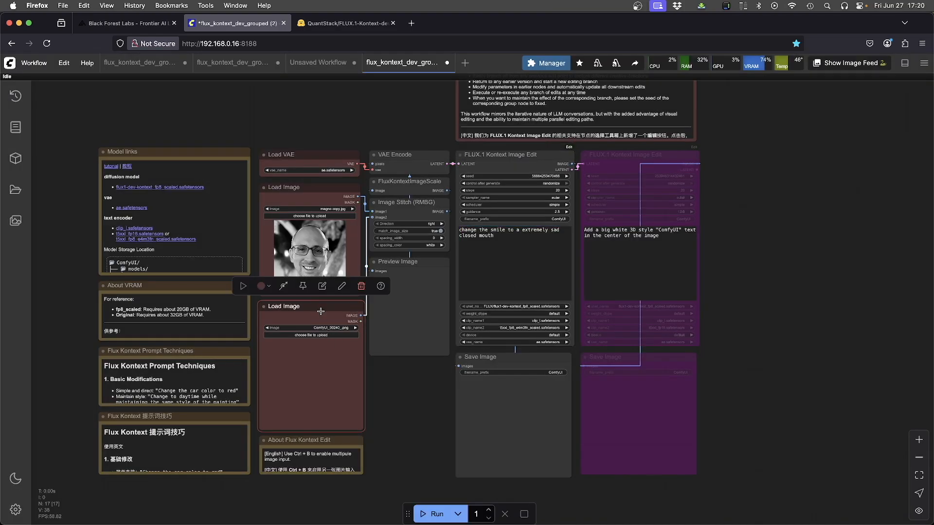
key(ctrl+b)
drag(410, 433, 415, 432)
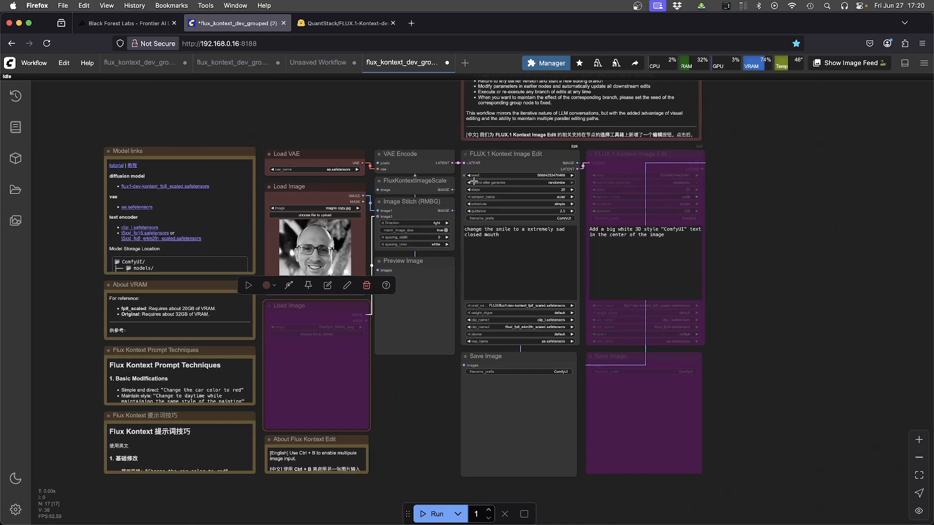
Add a Seed (rgthree) node, connect it to the first FLUX.1 Kontext Image Edit node's seed input, and run the workflow
scroll(365, 168, up, 4)
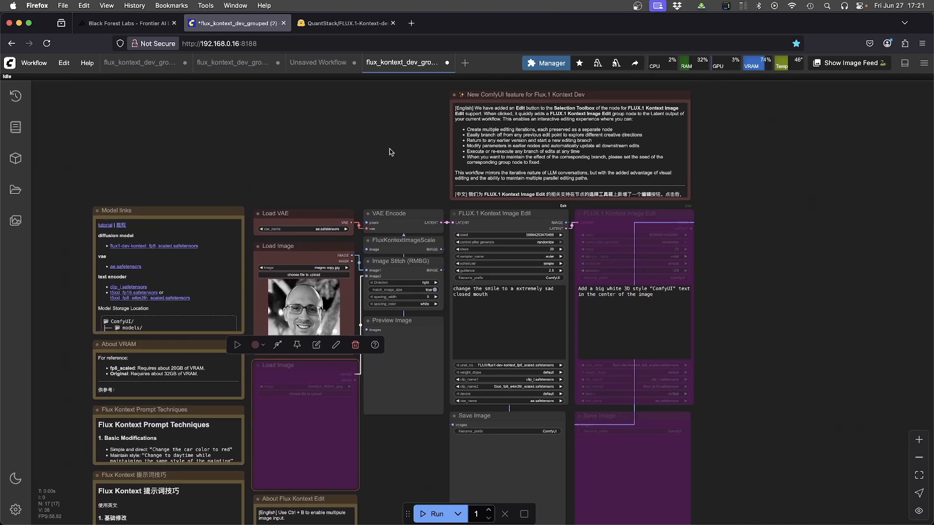
double_click(334, 154)
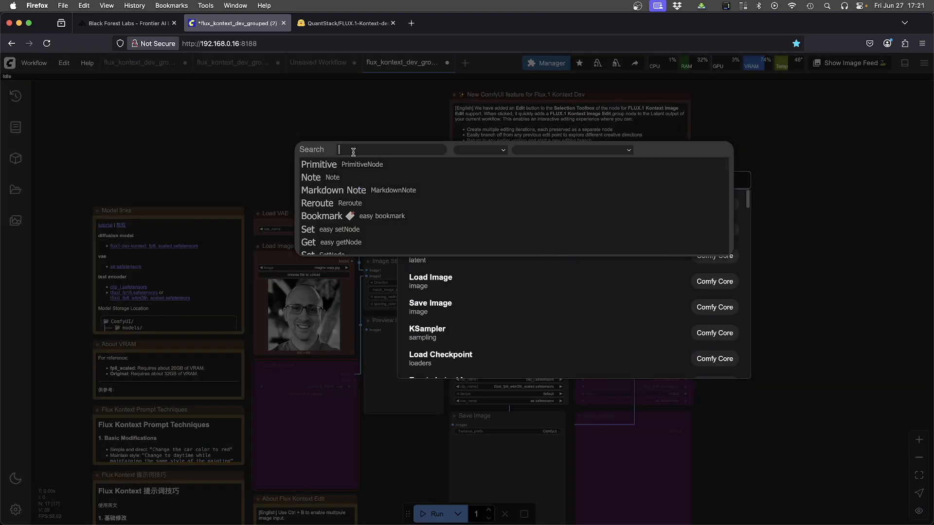
text(rgt)
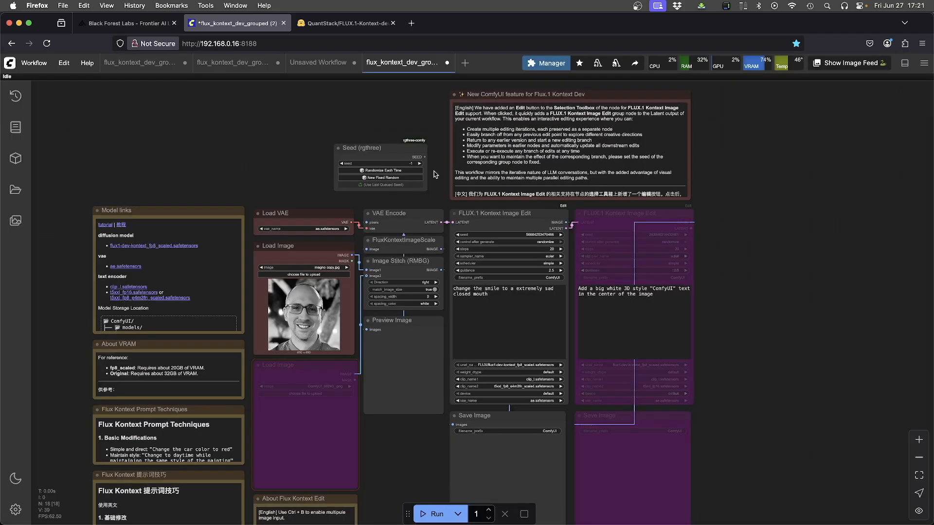
drag(425, 157, 452, 235)
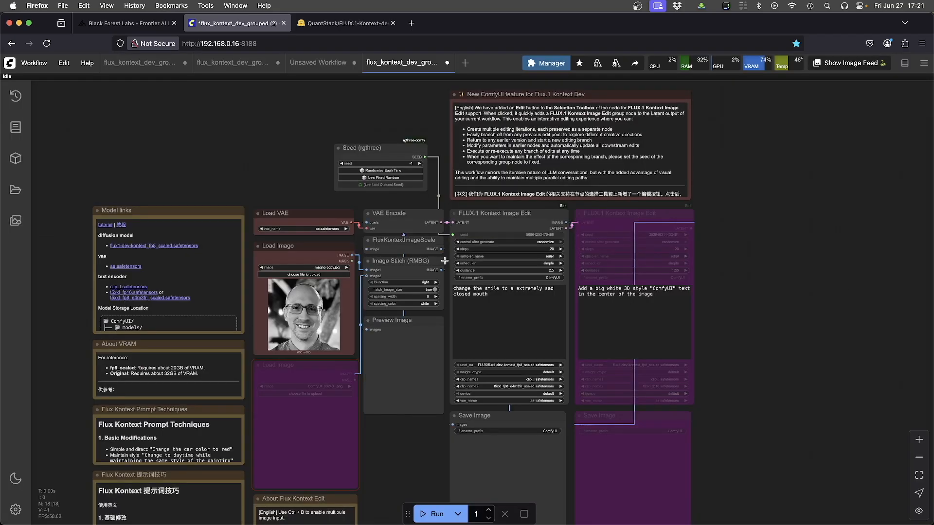
drag(390, 146, 395, 145)
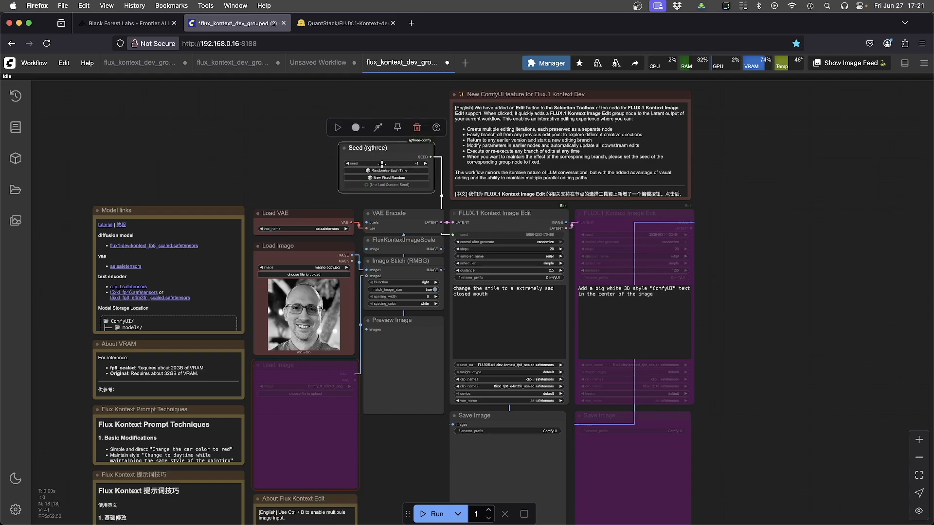
key(ctrl+Return)
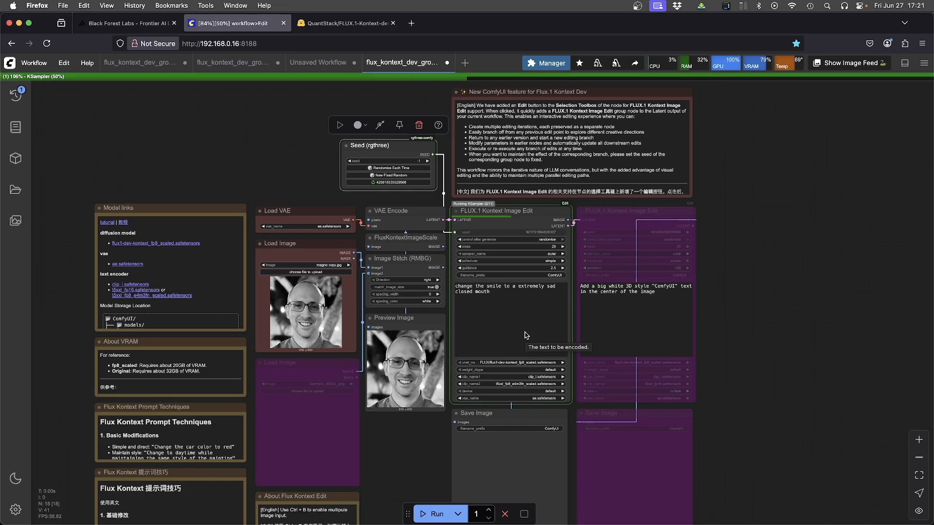
Set the first FLUX.1 Kontext Image Edit node's steps to 10 and run the workflow again
scroll(456, 384, down, 2)
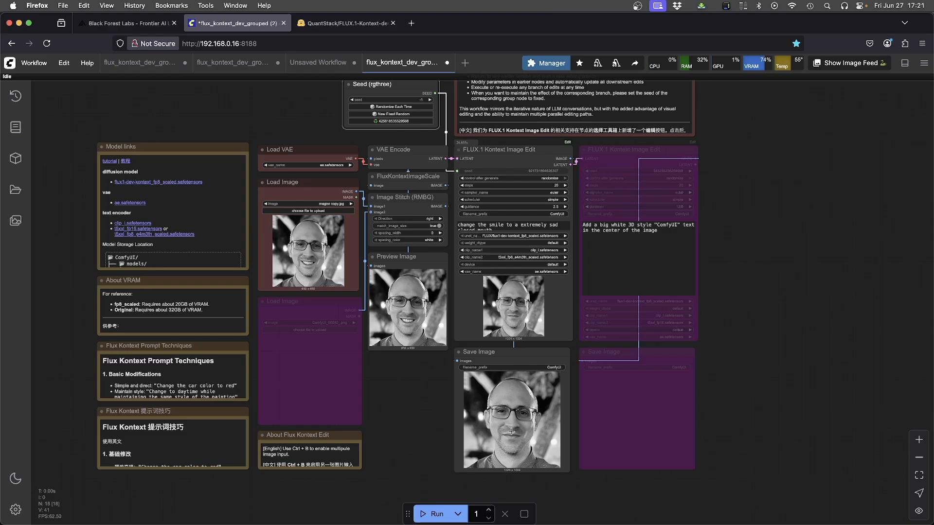
click(555, 186)
text(10)
key(Return)
click(416, 393)
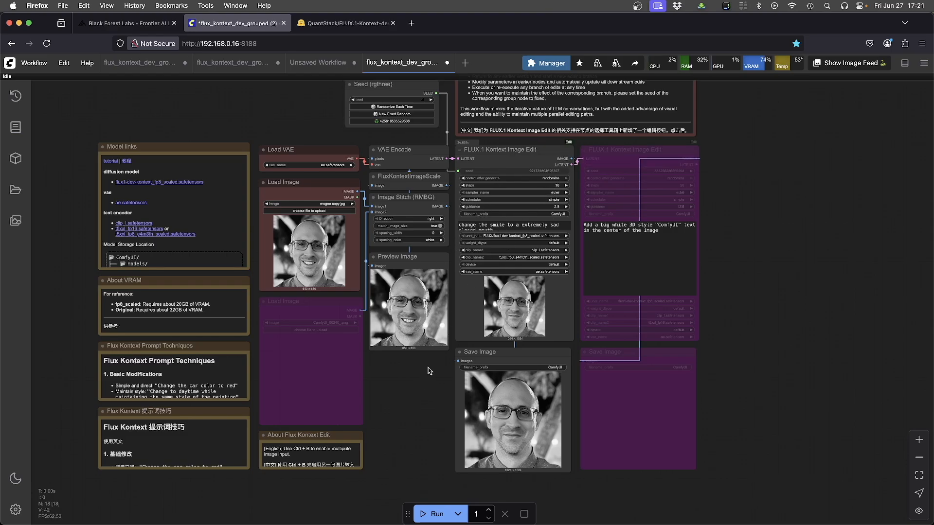
drag(434, 376, 415, 412)
key(ctrl+Return)
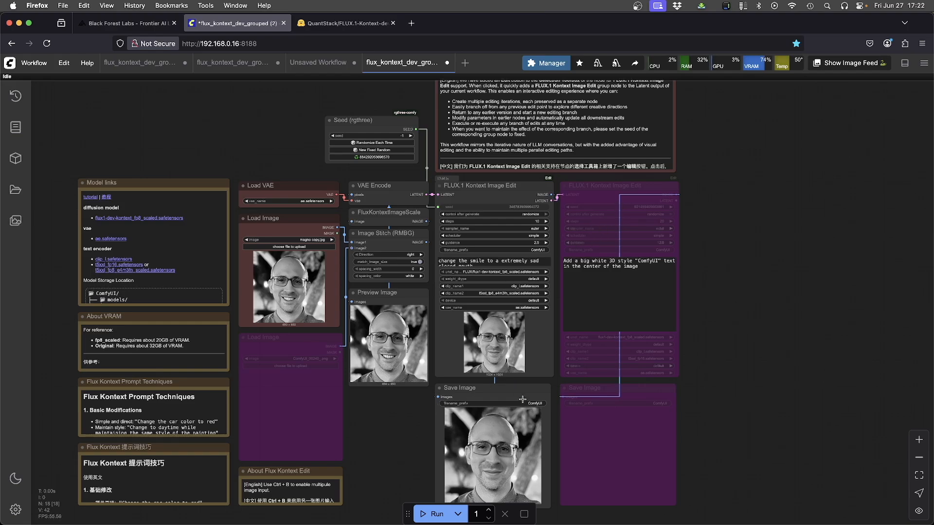
Turn off the bypass on the second FLUX.1 Kontext Image Edit node and the Save Image node below it
click(607, 186)
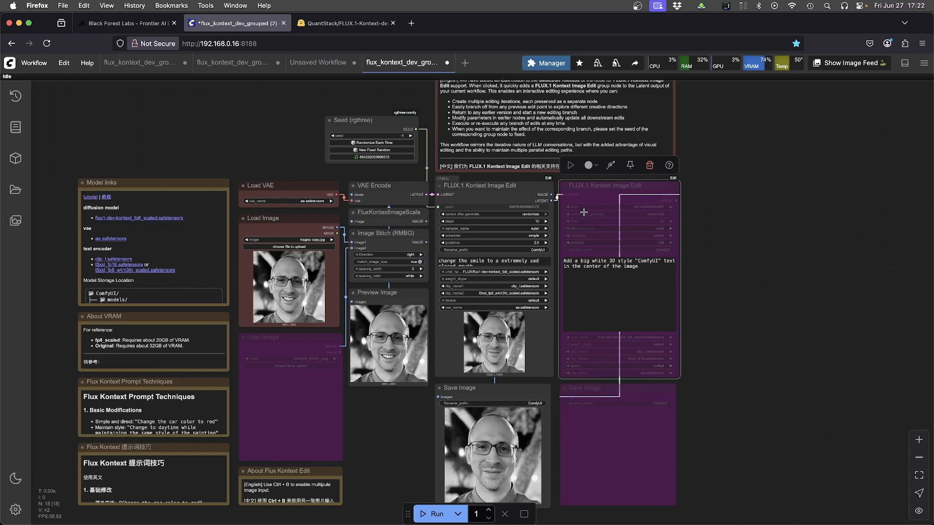
key(ctrl+b)
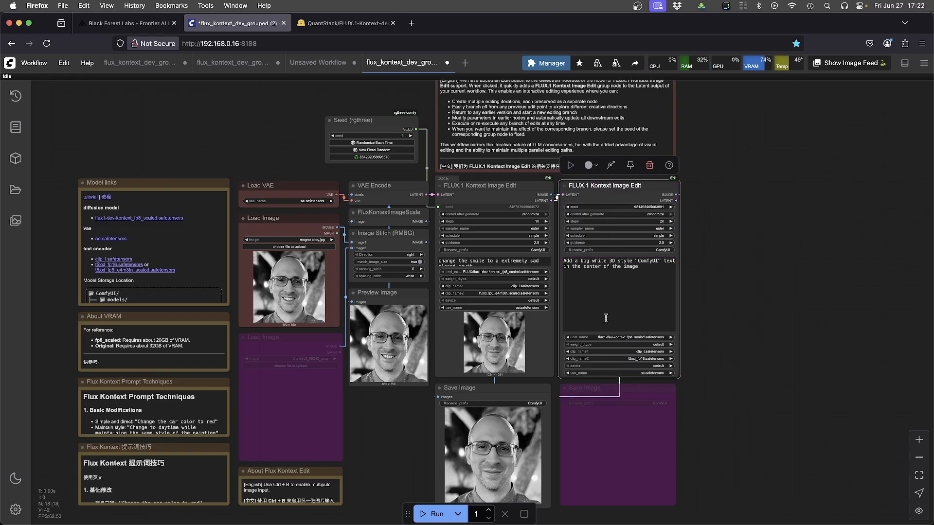
click(640, 388)
key(ctrl+b)
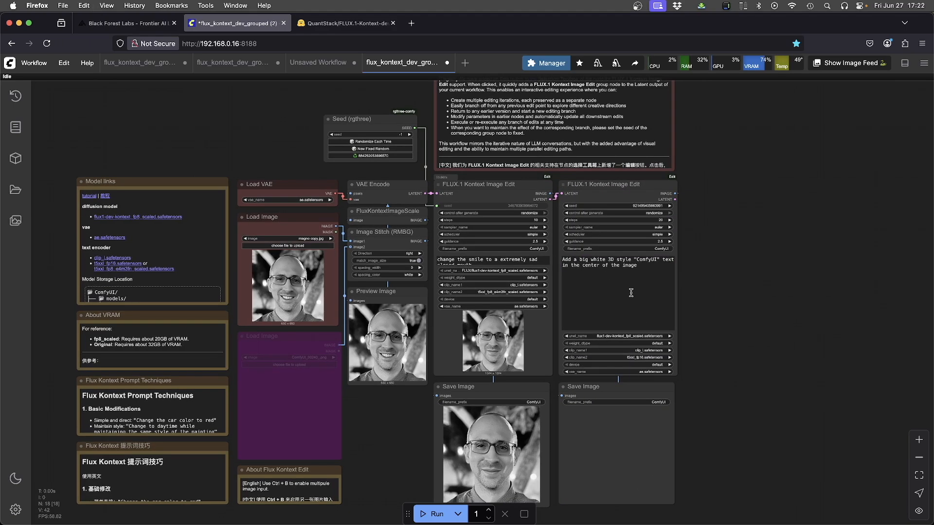
click(708, 416)
Replace the second FLUX.1 Kontext Image Edit node's prompt with "chnage the image to colorized"
click(647, 279)
key(cmd+a)
text(chnage the image to colorized)
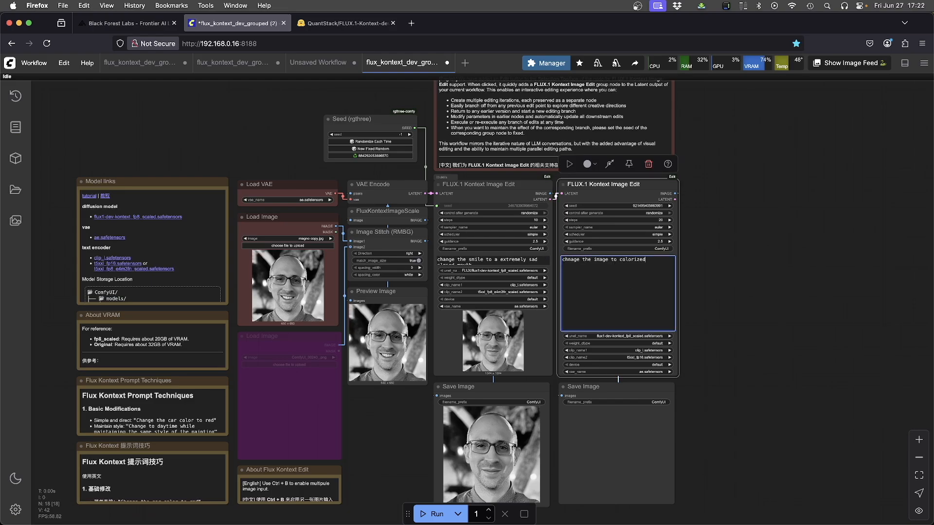
drag(713, 342, 712, 346)
click(704, 354)
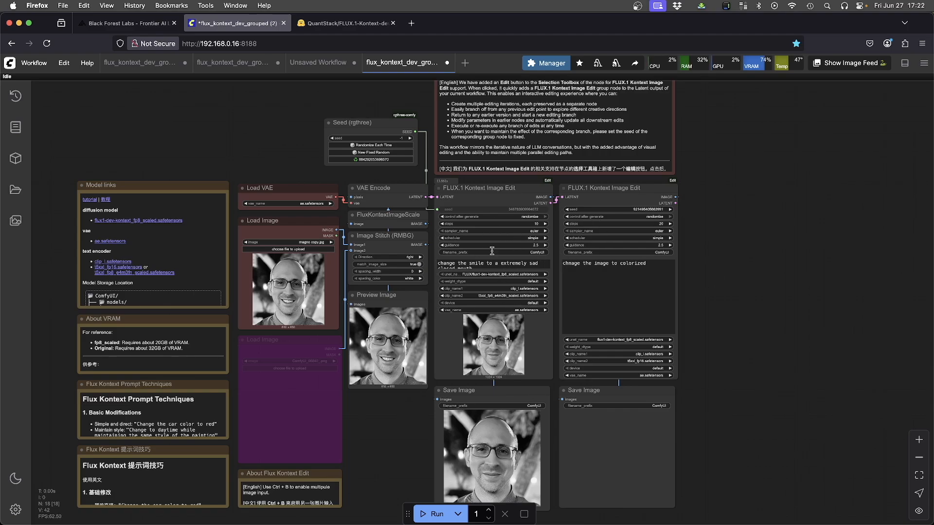
Set the Seed (rgthree) node to its last queued seed and run the workflow with the logs shown
click(372, 161)
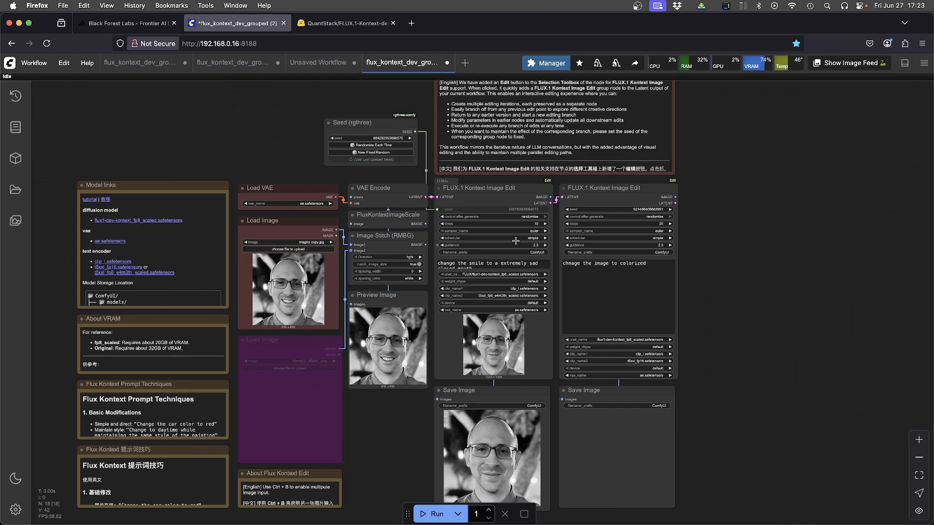
key(ctrl+Return)
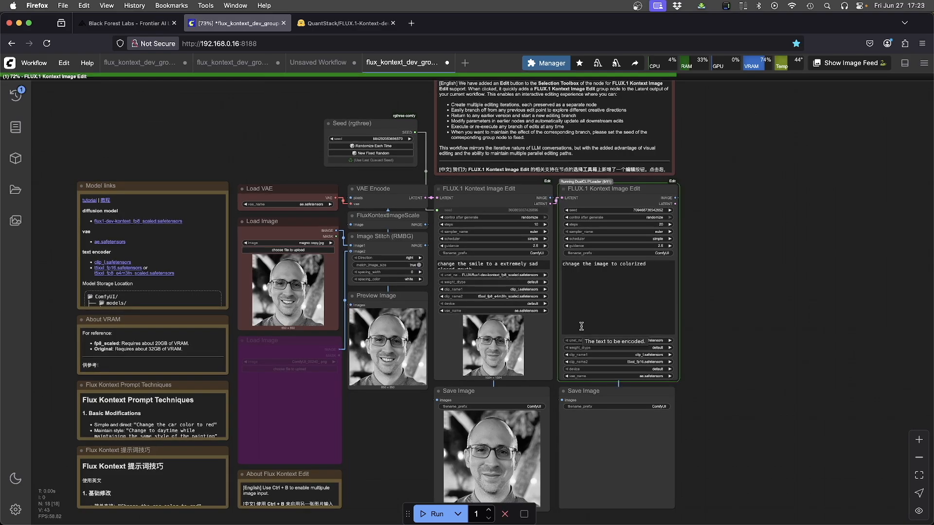
click(904, 65)
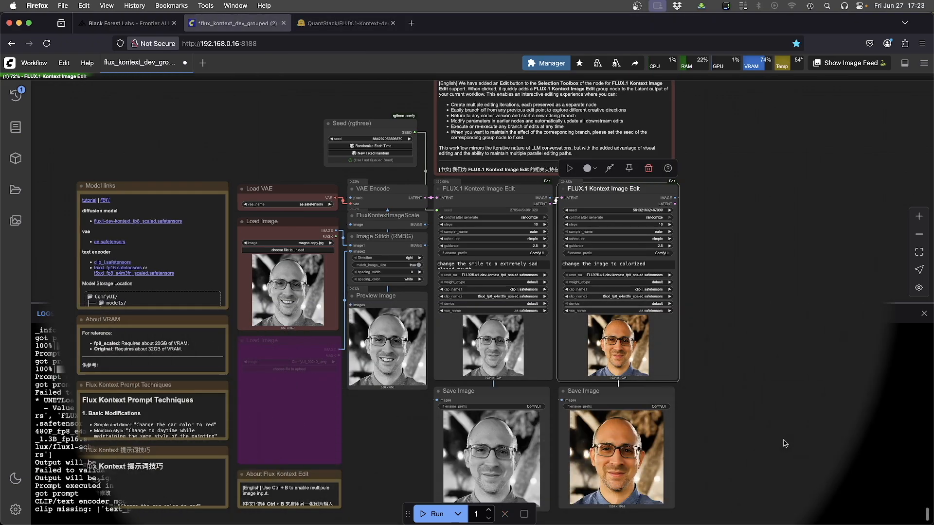
Read the guidance in the Flux Kontext Prompt Techniques note
scroll(798, 420, down, 2)
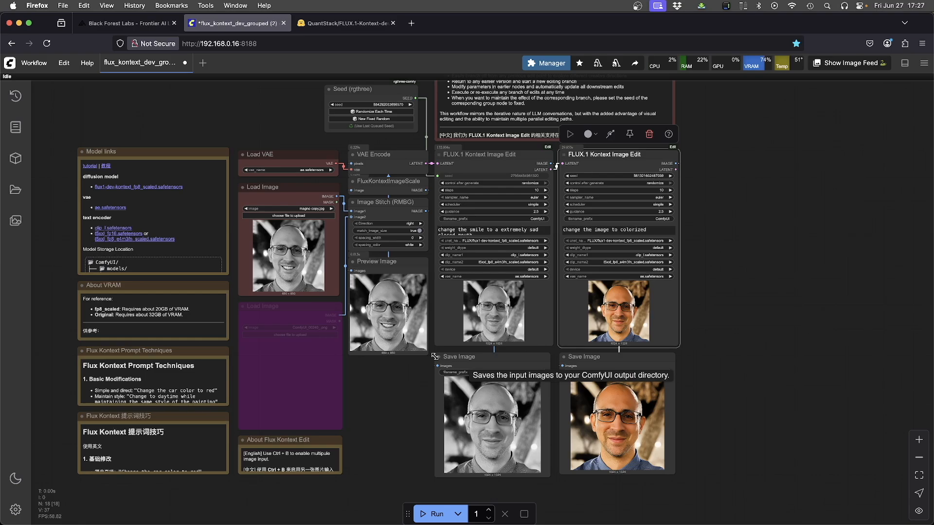
double_click(119, 375)
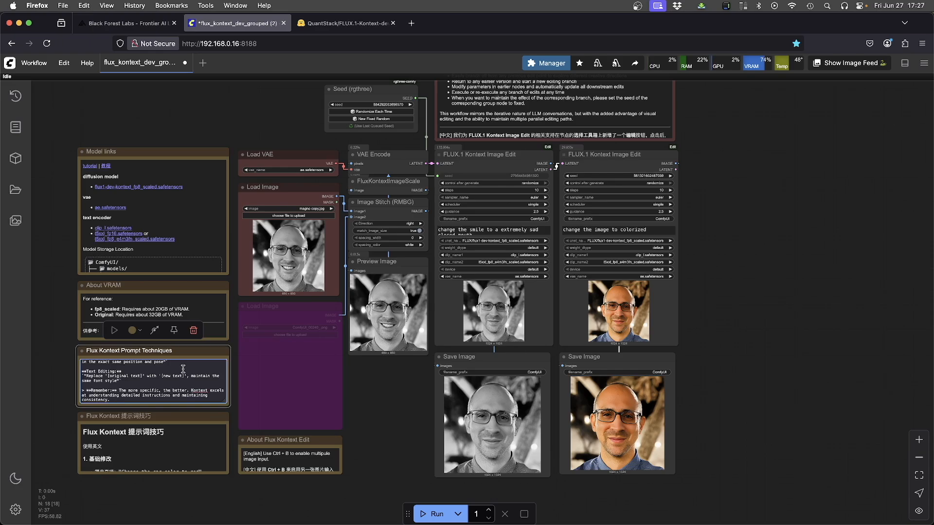
click(819, 348)
drag(788, 321, 639, 305)
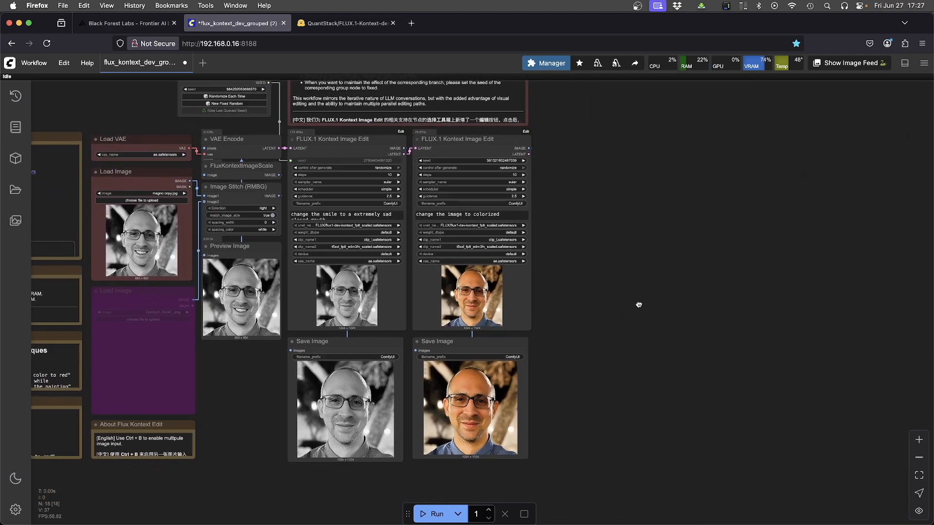
scroll(652, 280, up, 2)
click(506, 175)
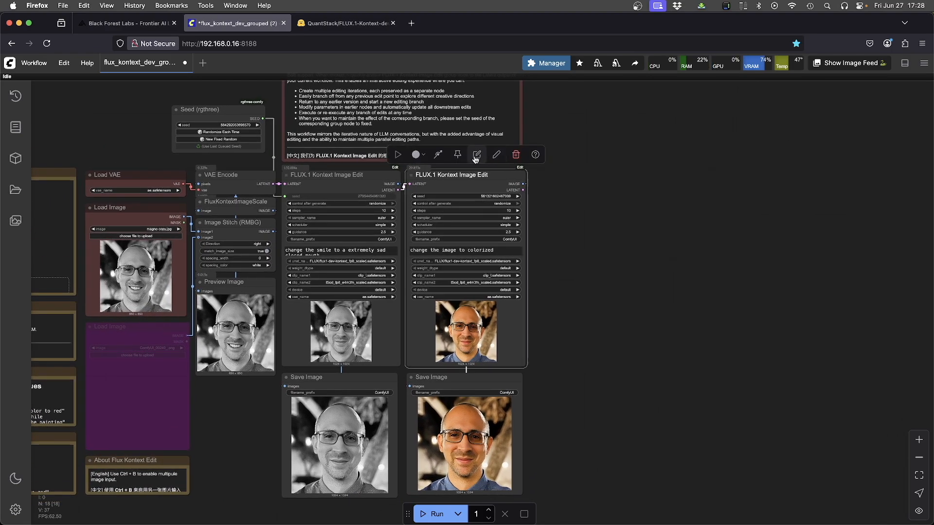
click(477, 156)
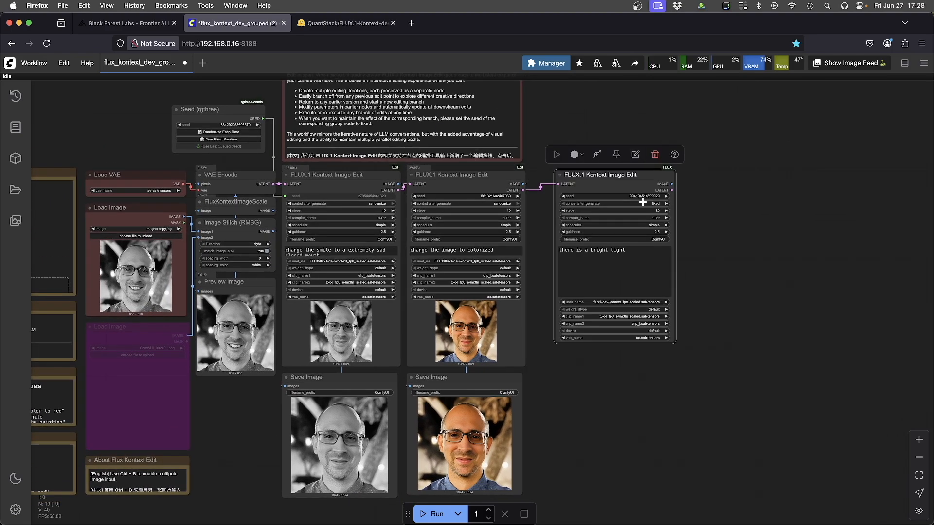
drag(606, 178, 595, 180)
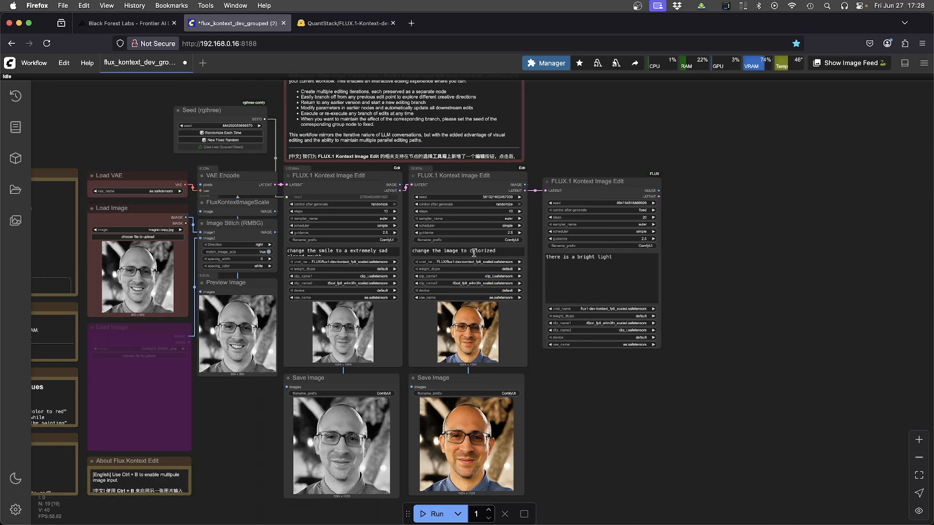
click(571, 185)
key(Delete)
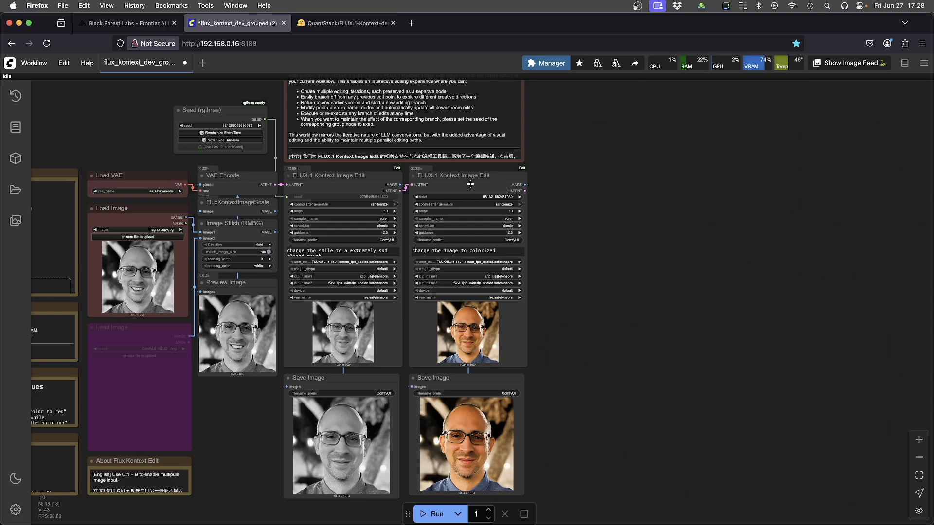
Duplicate the second FLUX.1 Kontext Image Edit node beside it and connect the second node's LATENT output to the copy
mouse_move(468, 176)
alt+mouse_down()
mouse_move(609, 178)
mouse_move(599, 177)
alt+mouse_up()
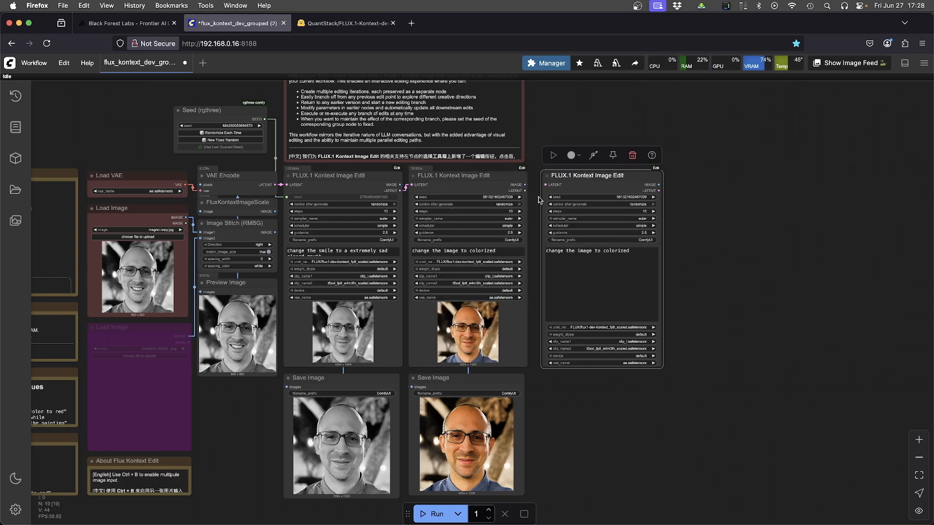
drag(525, 190, 546, 185)
click(453, 378)
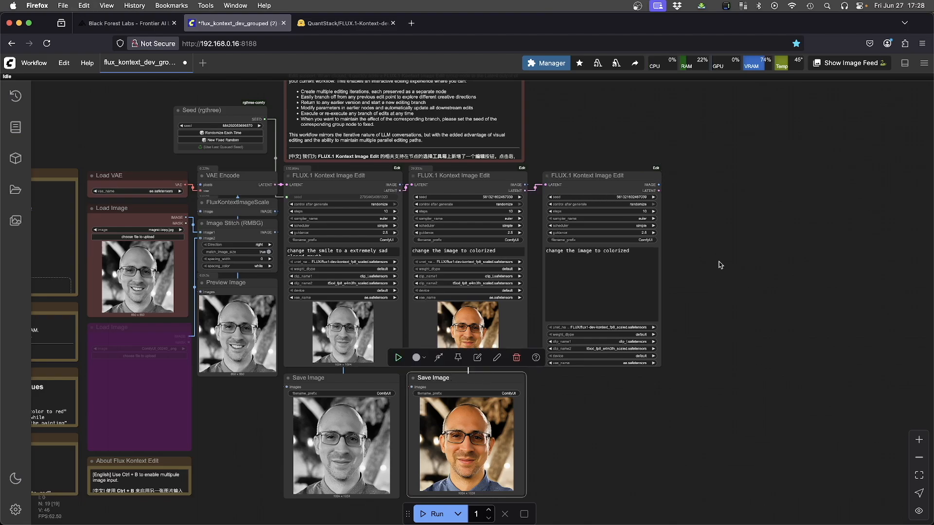
Attach a Preview Image node to the third FLUX.1 Kontext Image Edit node's IMAGE output and place it below that node
scroll(719, 264, down, 1)
drag(652, 179, 571, 373)
click(704, 242)
Replace the third edit node's prompt with "change the image to show a full body picture of the man" and run the workflow
click(567, 267)
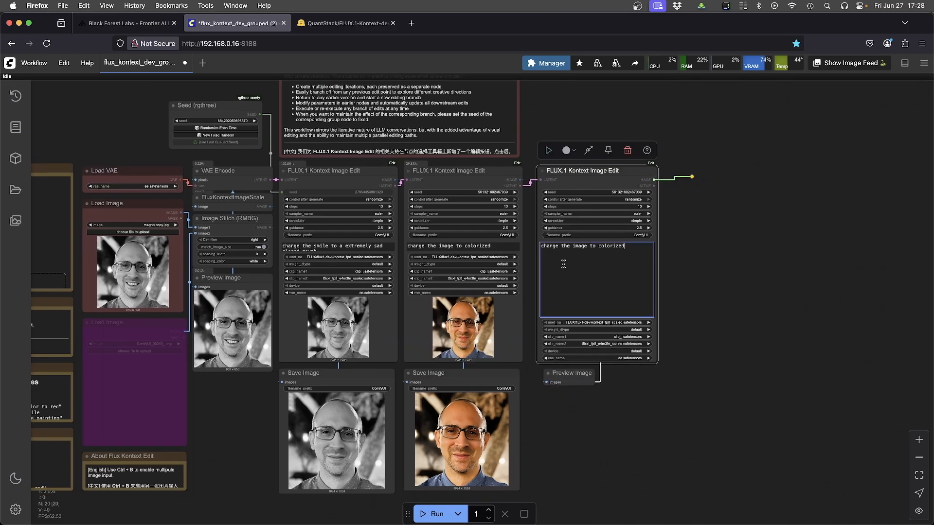
key(super+a)
text(change the image to show a full body picture of the man)
click(716, 259)
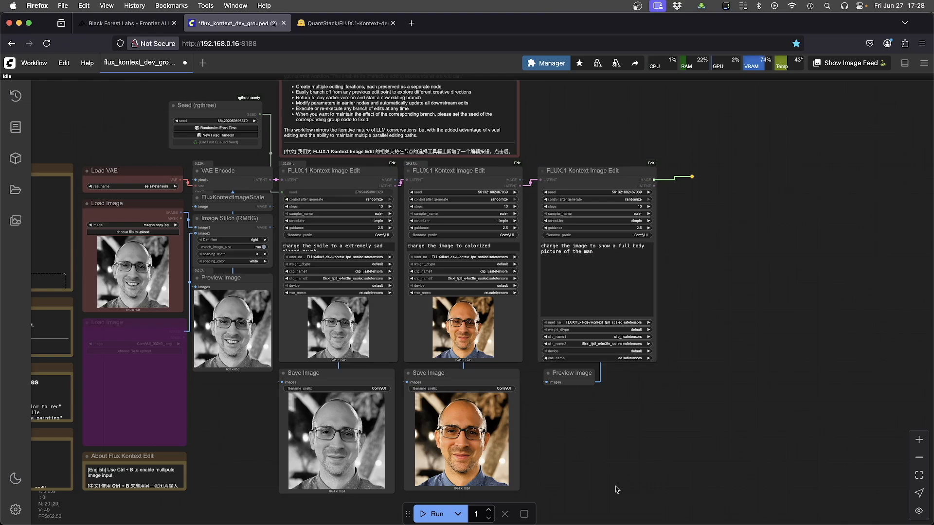
drag(616, 431, 599, 424)
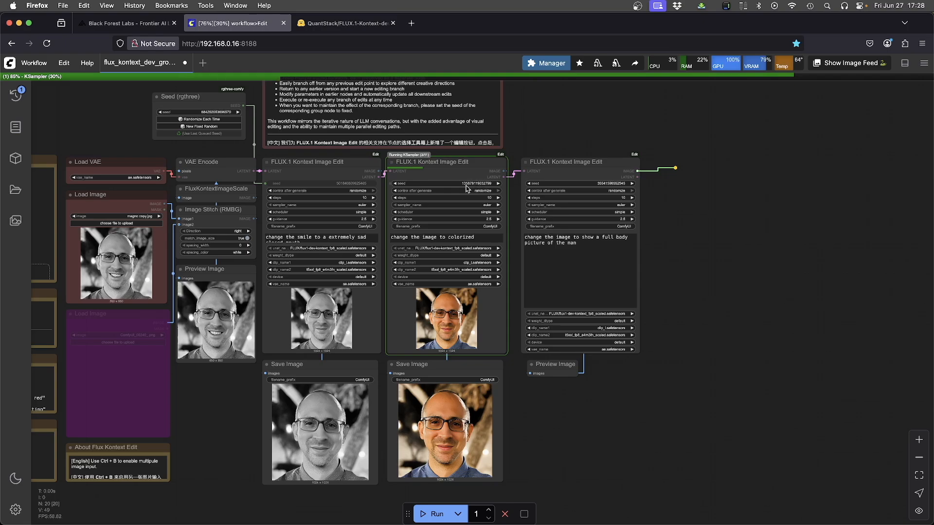
Move the new ComfyUI feature note upward and add a copy of the Seed (rgthree) node beside the original
scroll(421, 203, up, 3)
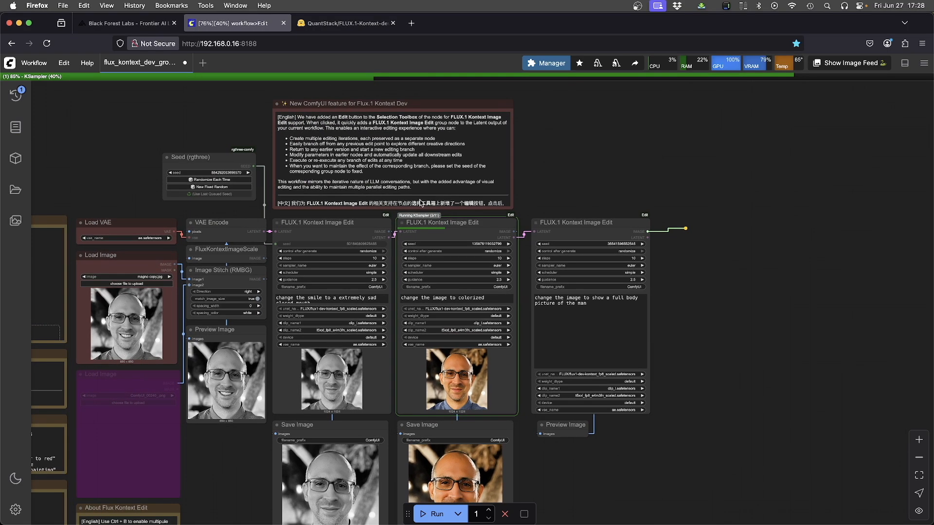
drag(324, 103, 306, 31)
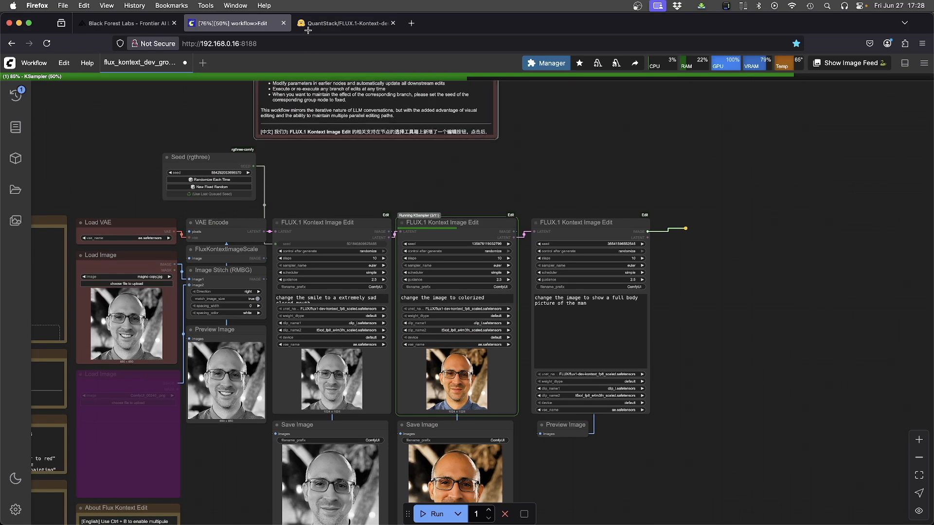
click(198, 157)
key(ctrl+c)
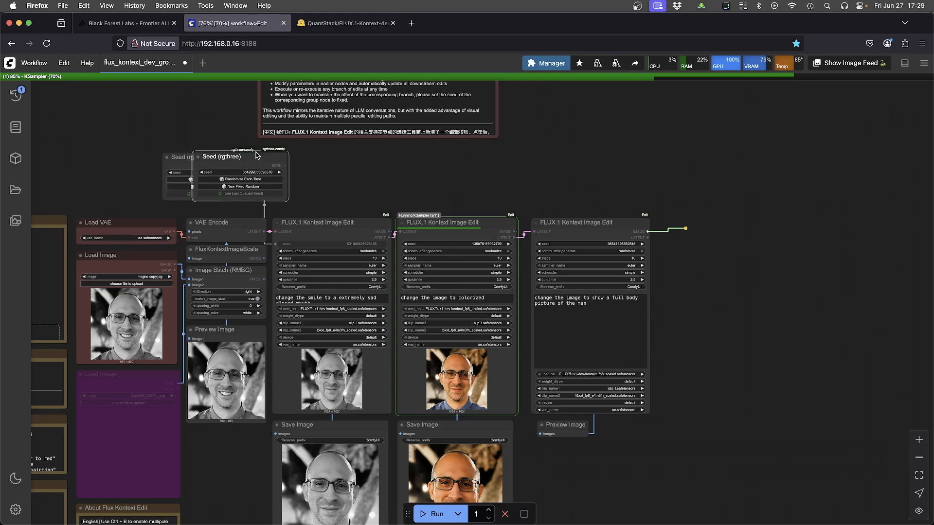
key(ctrl+v)
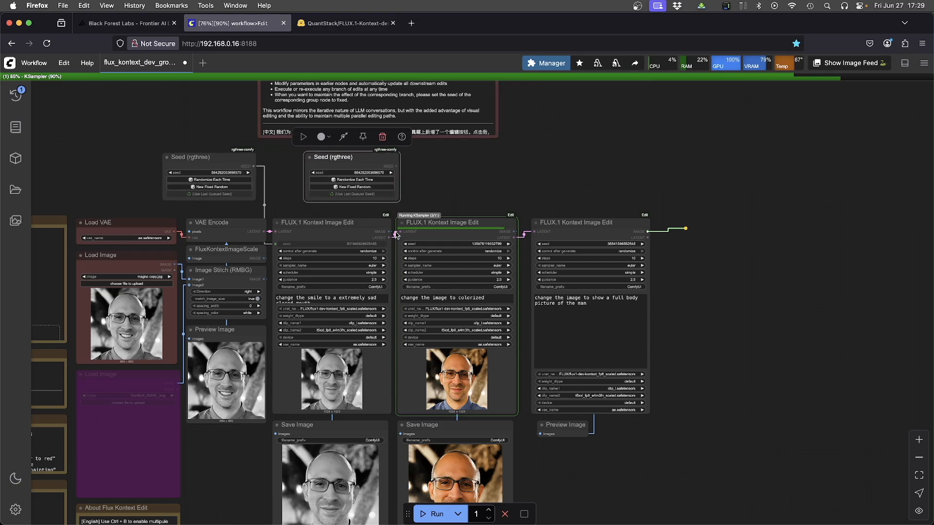
Connect the copied Seed (rgthree) node to the second FLUX.1 Kontext Image Edit node's seed input and shift the copy slightly toward the original
drag(397, 167, 400, 244)
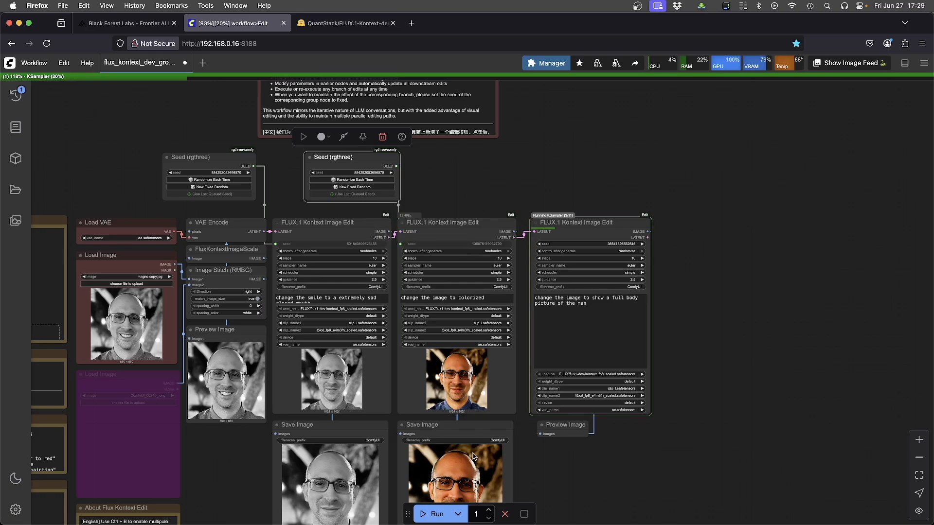
scroll(388, 195, down, 3)
scroll(388, 190, up, 2)
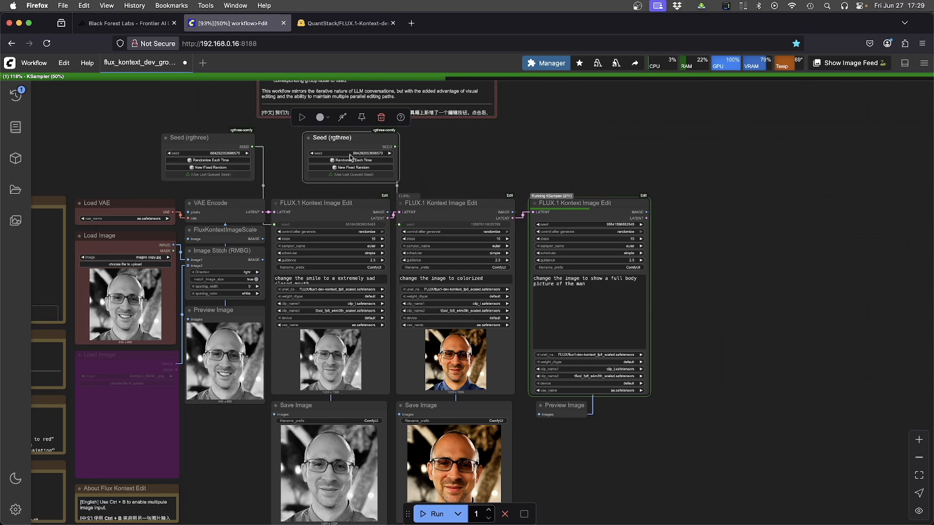
mouse_move(375, 133)
mouse_down()
mouse_move(353, 137)
mouse_move(365, 139)
mouse_up()
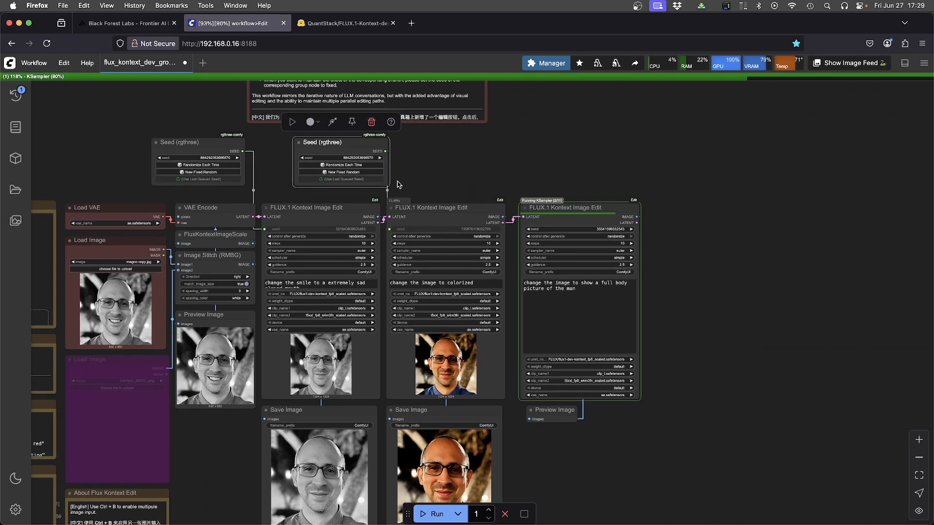
drag(346, 142, 334, 142)
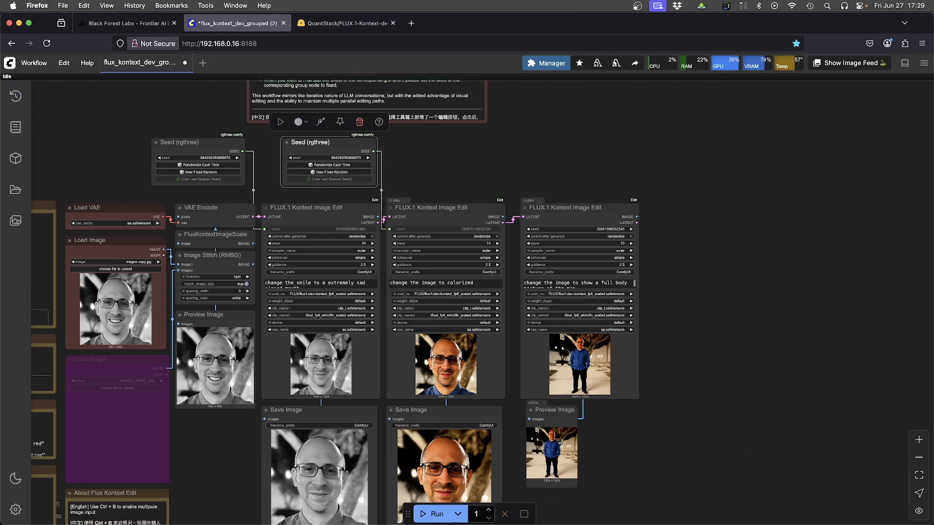
Enlarge the Preview Image node below the third edit node to inspect the full-body picture
scroll(575, 319, down, 5)
drag(544, 325, 647, 510)
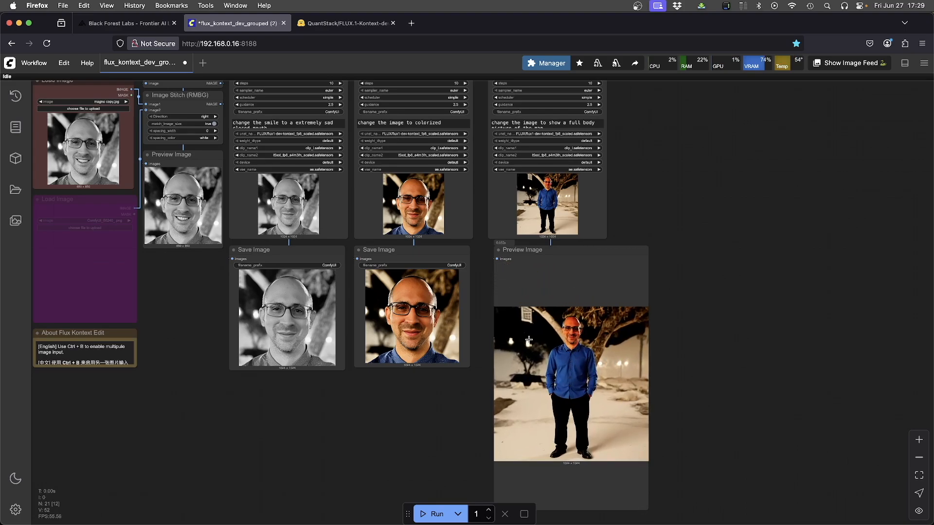
scroll(453, 356, up, 4)
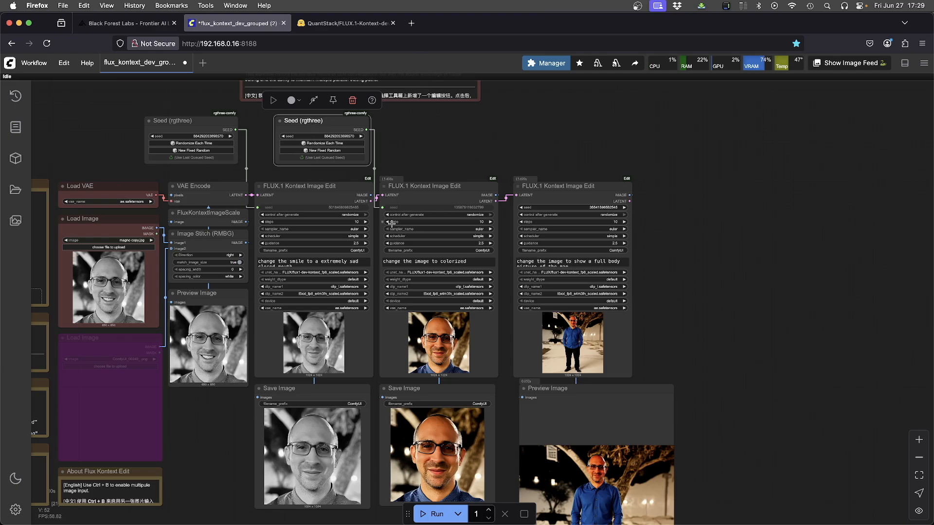
Enlarge the third FLUX.1 Kontext Image Edit node, append ", dancing dynamically" to its prompt and run the workflow
drag(629, 327, 677, 385)
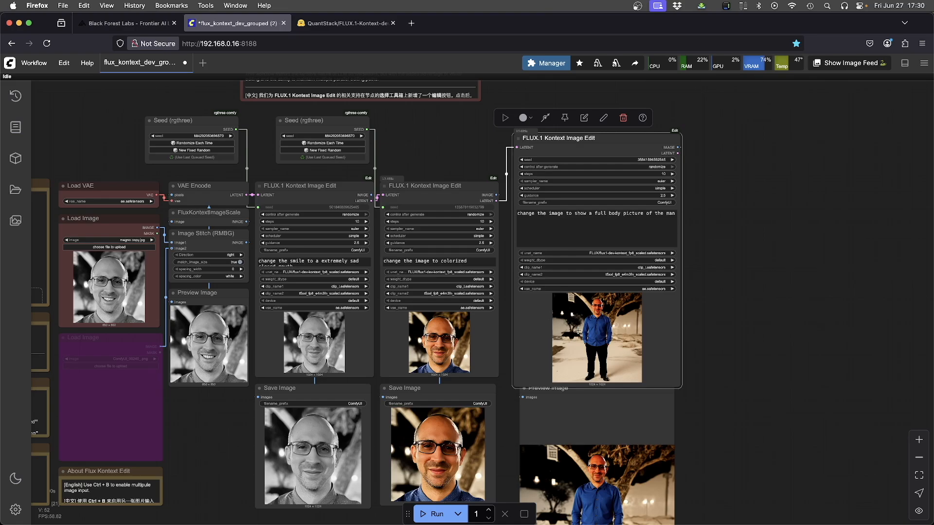
click(563, 228)
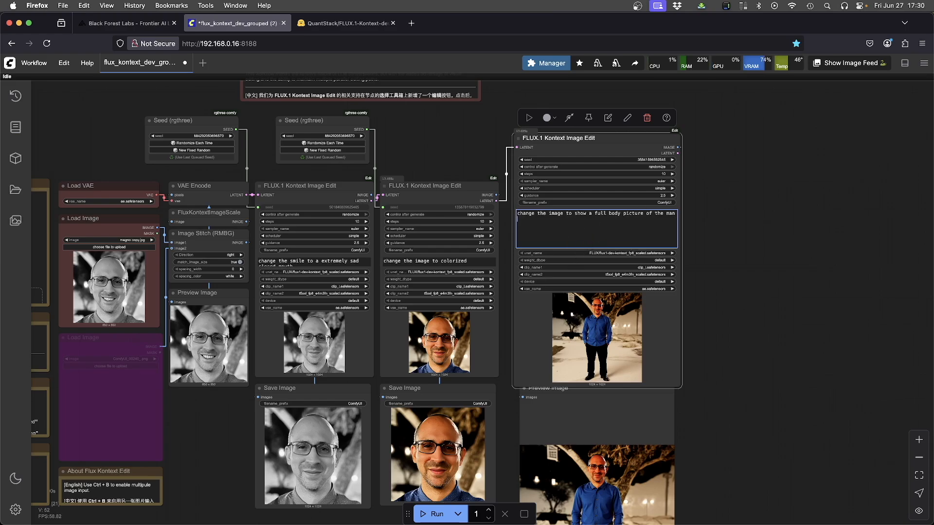
text(, dancing dynamically)
click(849, 266)
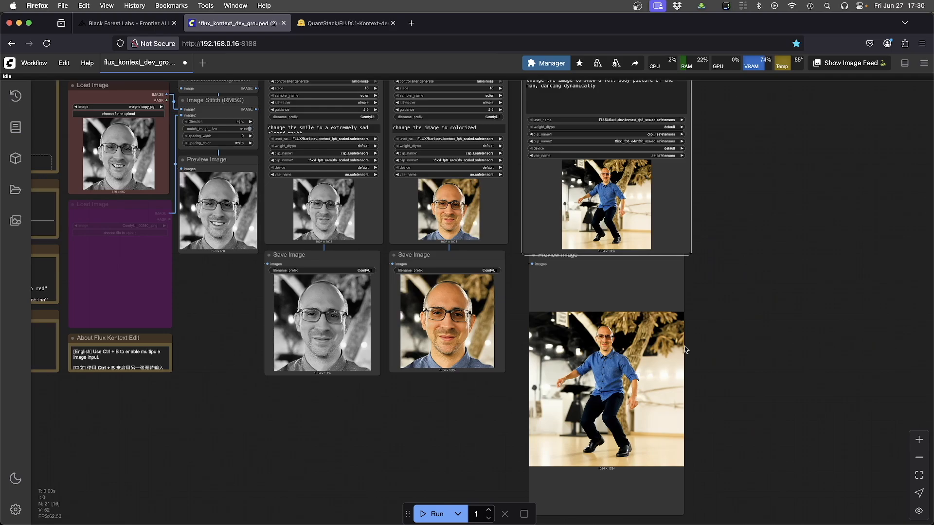
drag(519, 222, 593, 321)
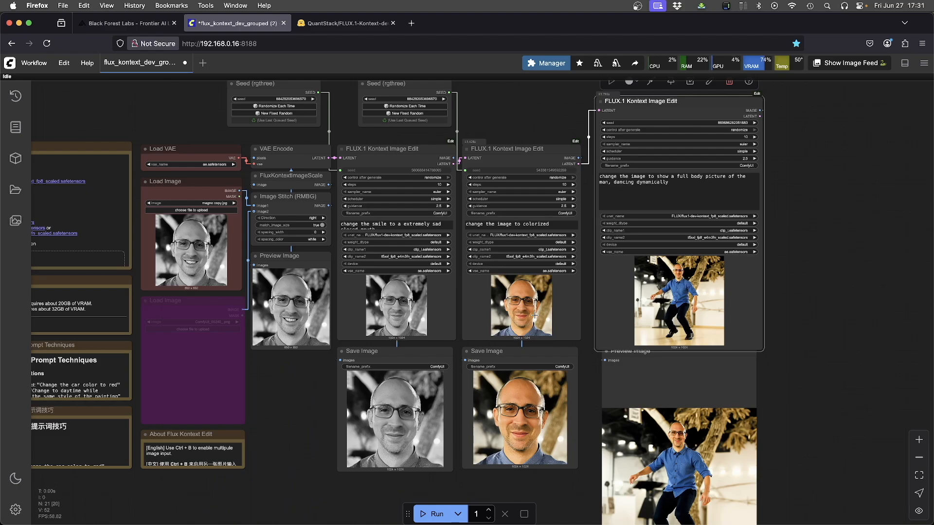
In a second grouped workflow, run the two-image prompt "Place both characters together in one scene where they are hugging" with steps set to 15
click(683, 188)
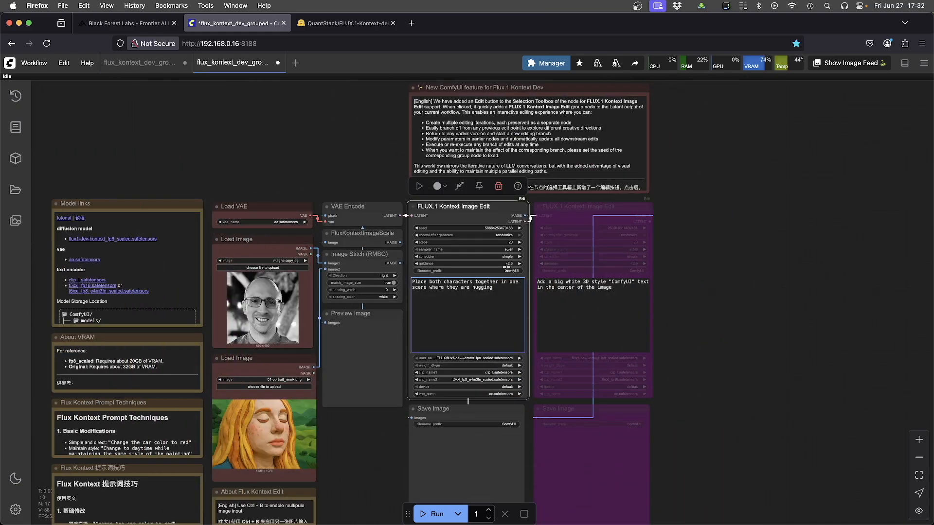
click(342, 476)
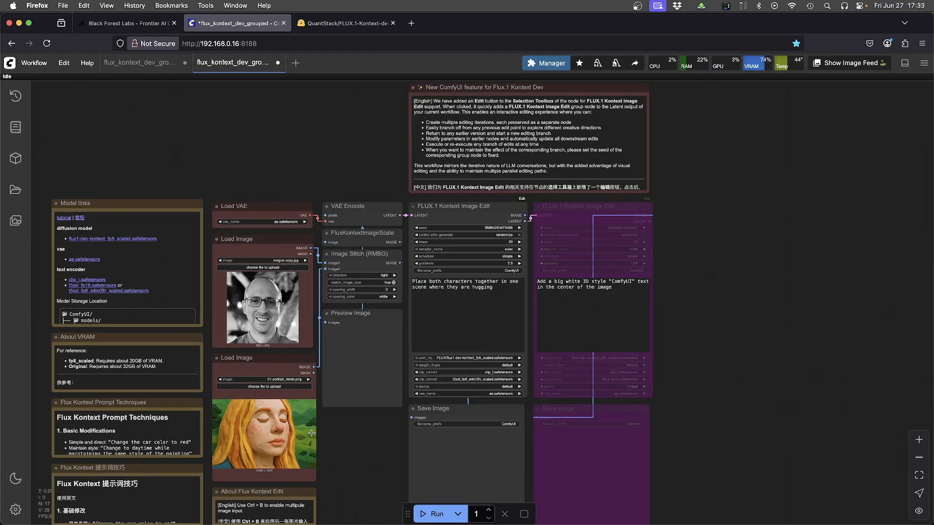
click(465, 300)
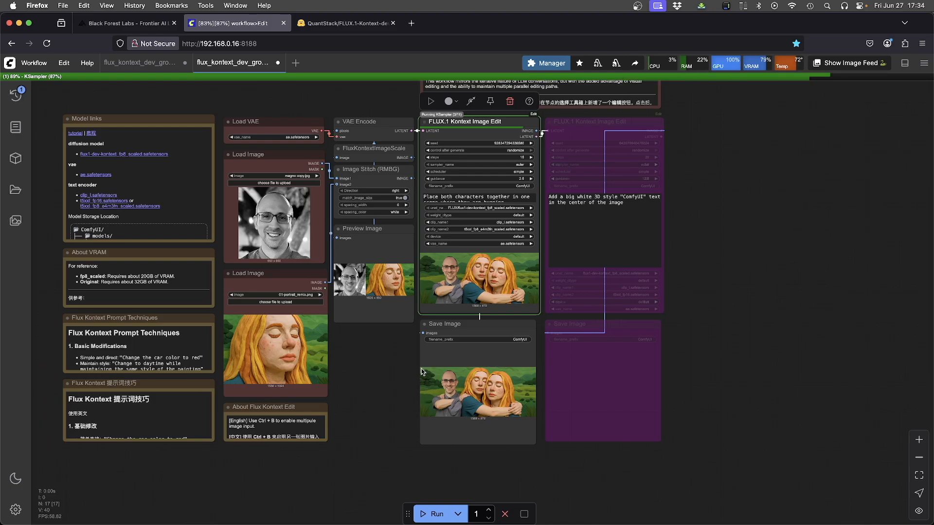
Examine the generated hugging scene in the Save Image node up close and compare it with the two input portraits
scroll(422, 372, up, 10)
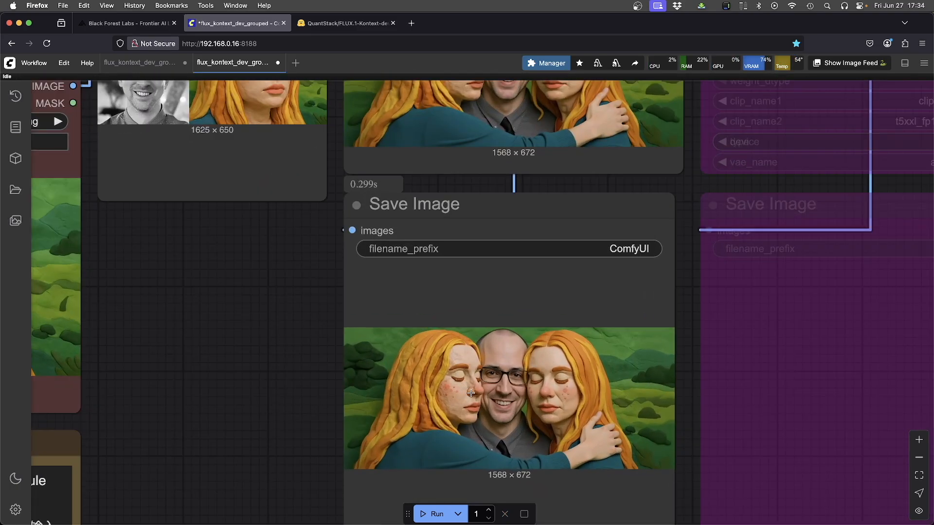
scroll(311, 335, down, 5)
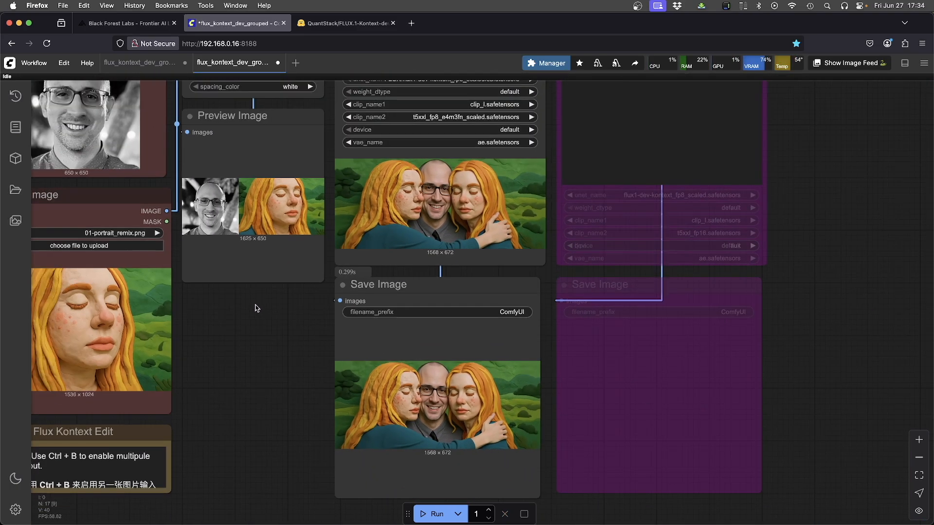
drag(232, 295, 245, 316)
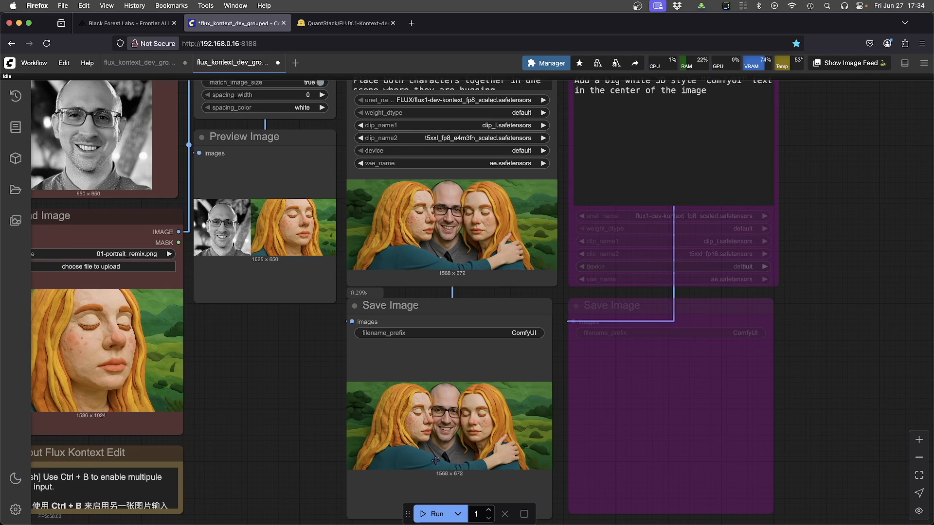
scroll(442, 448, up, 10)
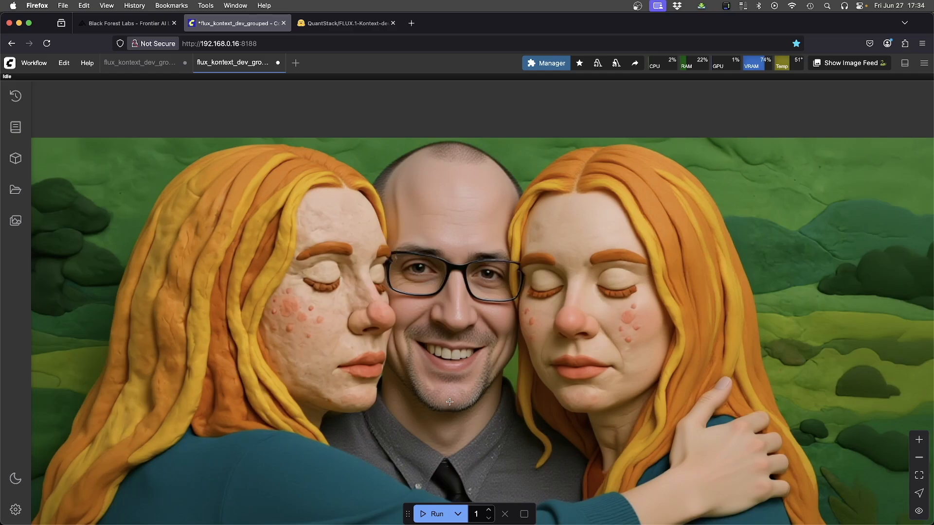
scroll(440, 413, down, 7)
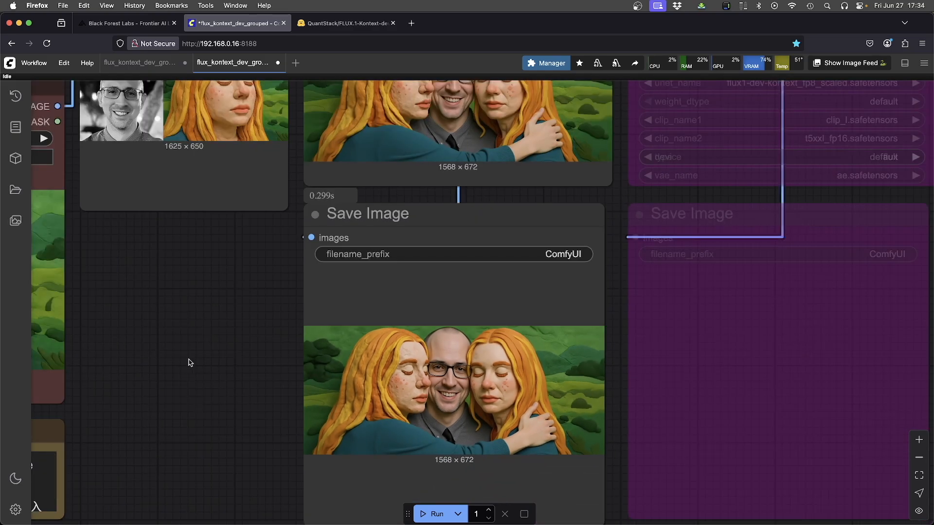
scroll(248, 410, down, 8)
scroll(292, 412, up, 5)
scroll(310, 408, up, 2)
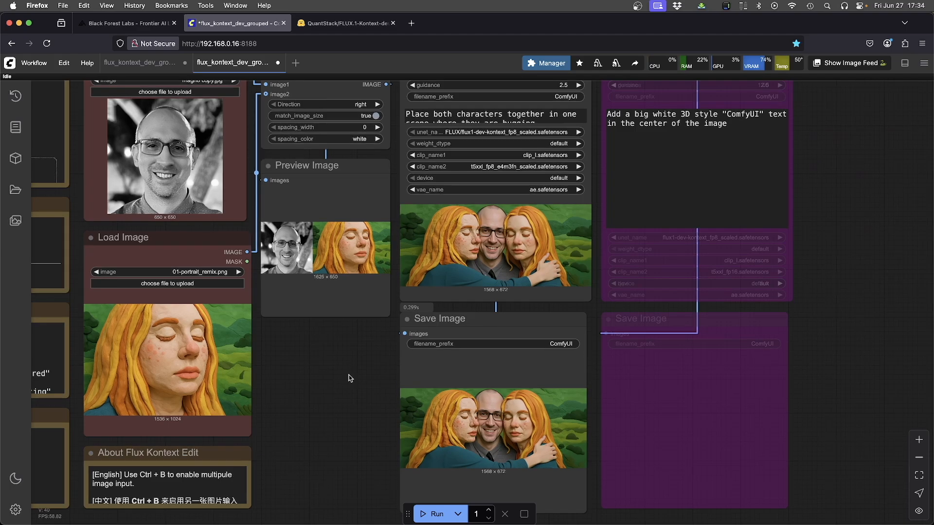
Enlarge the edit node and rerun the workflow with the prompt "Place the man and the woman together in one scene where they are hugging"
key(ctrl+Return)
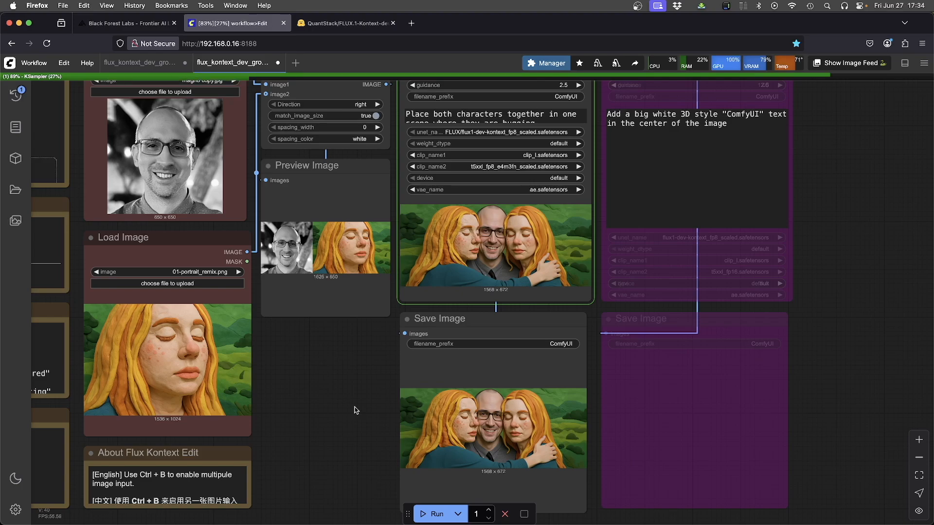
drag(590, 299, 599, 344)
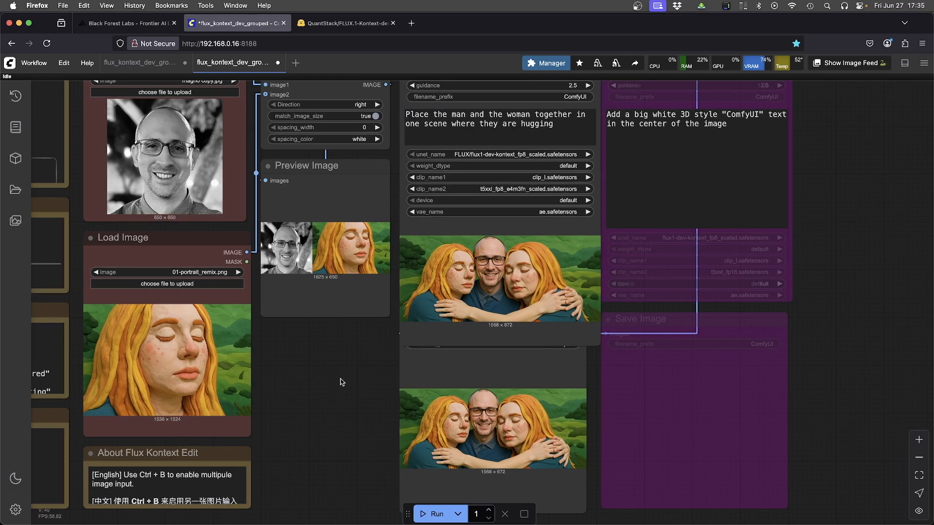
Run the two-image hugging workflow two more times with the same prompt to generate new variations
key(ctrl+Return)
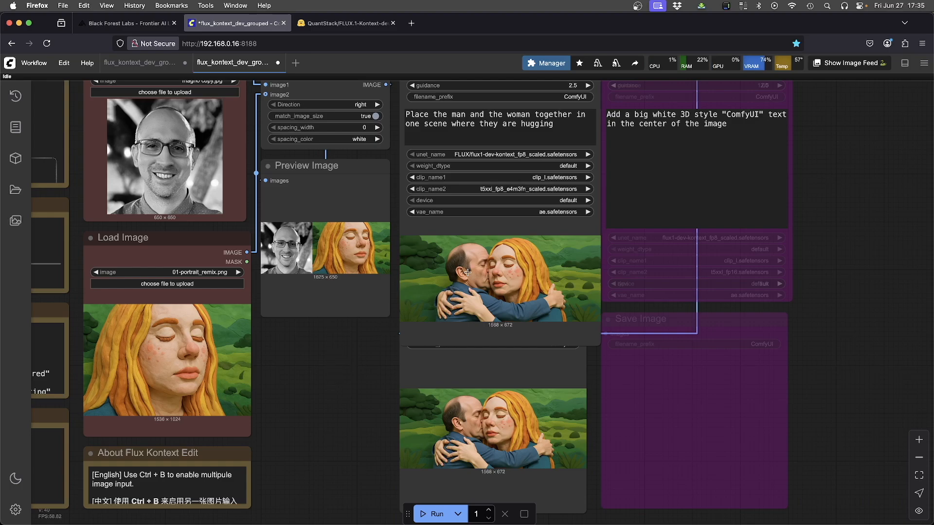
drag(354, 383, 355, 380)
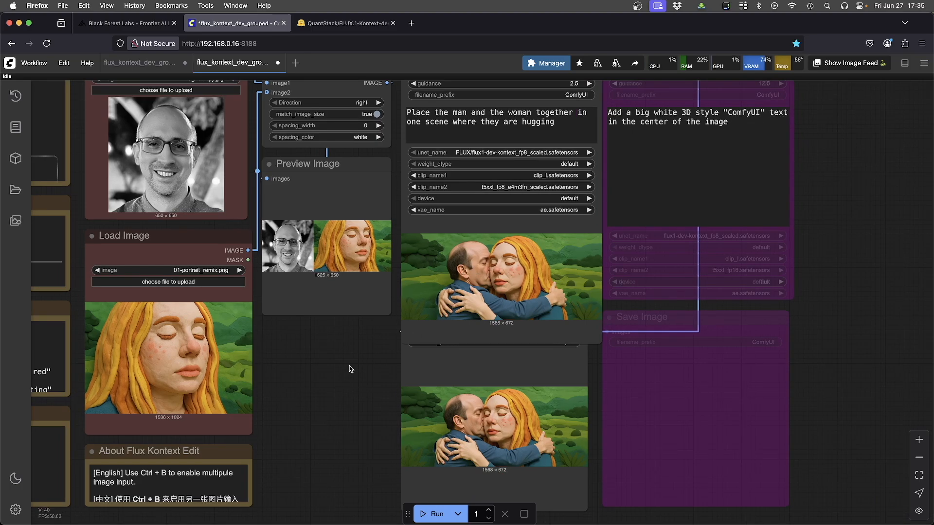
key(ctrl+Return)
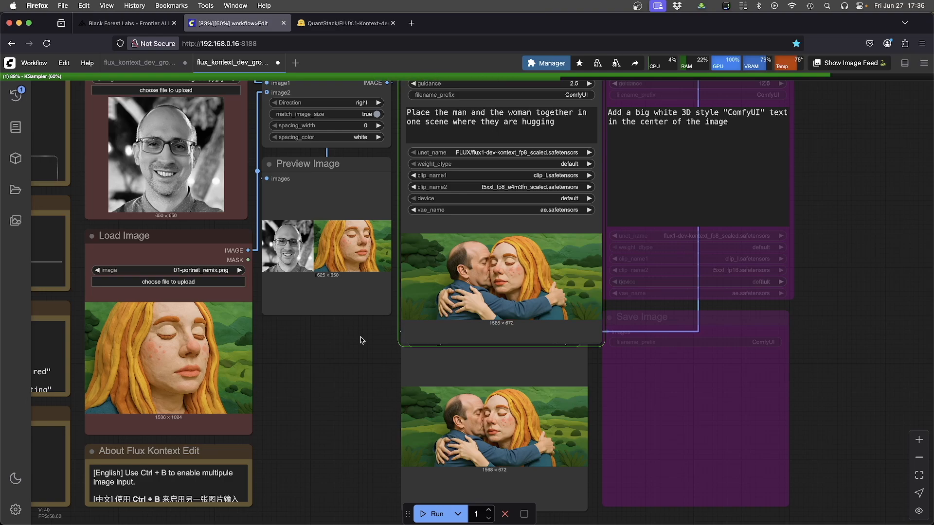
Compare the latest hugging scene with the two input portraits and the stitched preview, and look over the whole node layout
scroll(360, 340, down, 2)
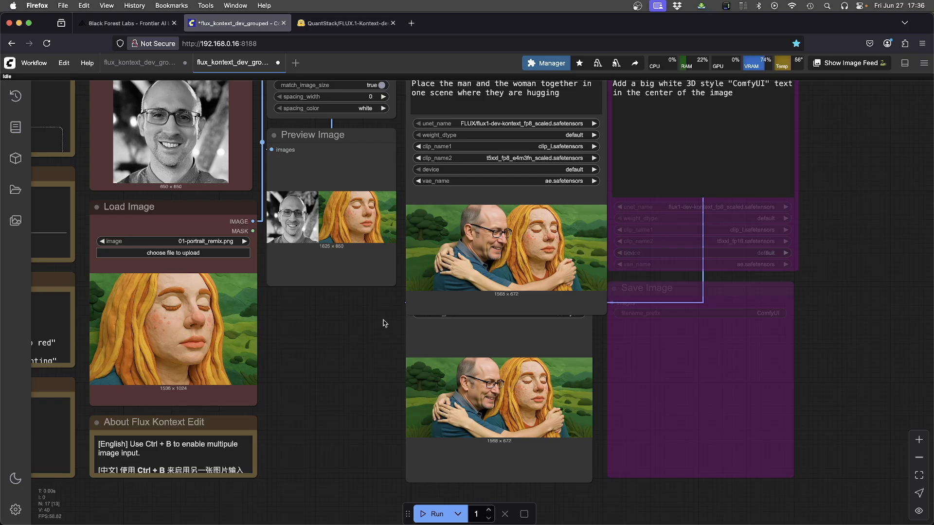
drag(384, 324, 384, 389)
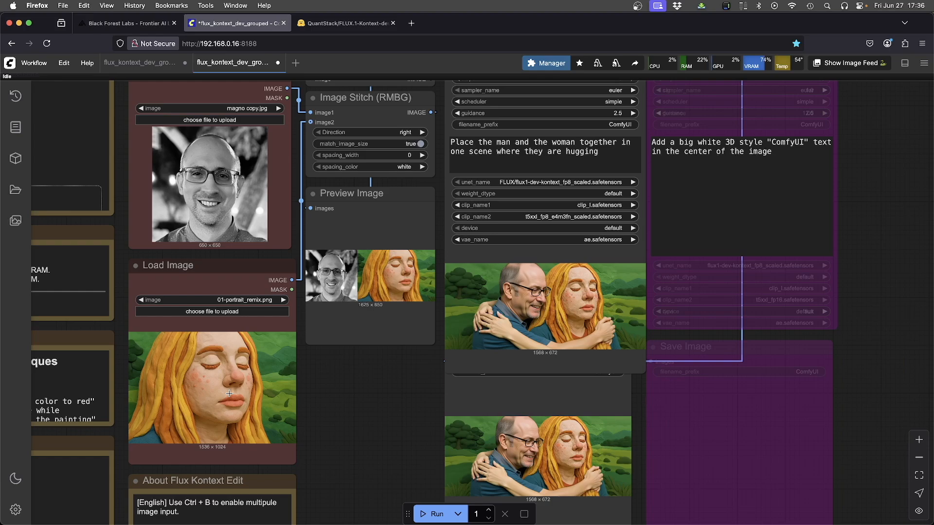
scroll(444, 426, down, 3)
scroll(444, 427, right, 2)
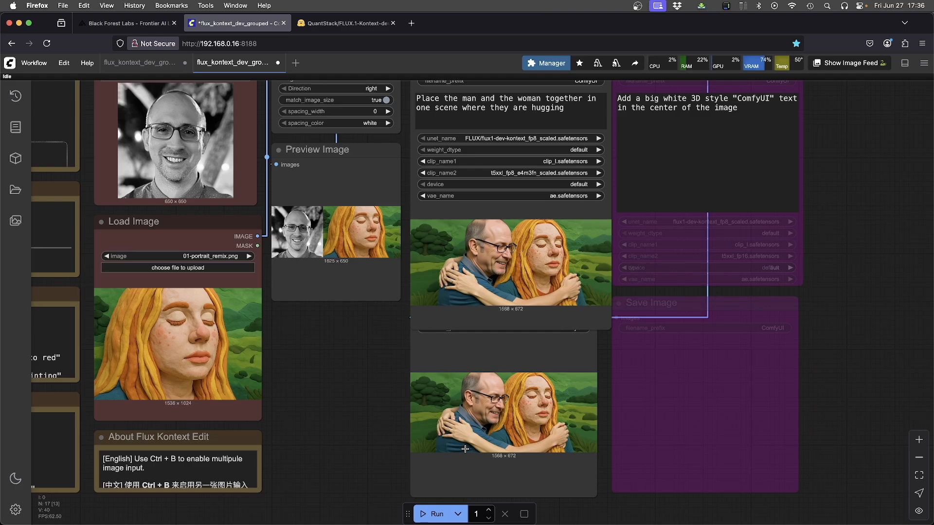
scroll(355, 336, up, 2)
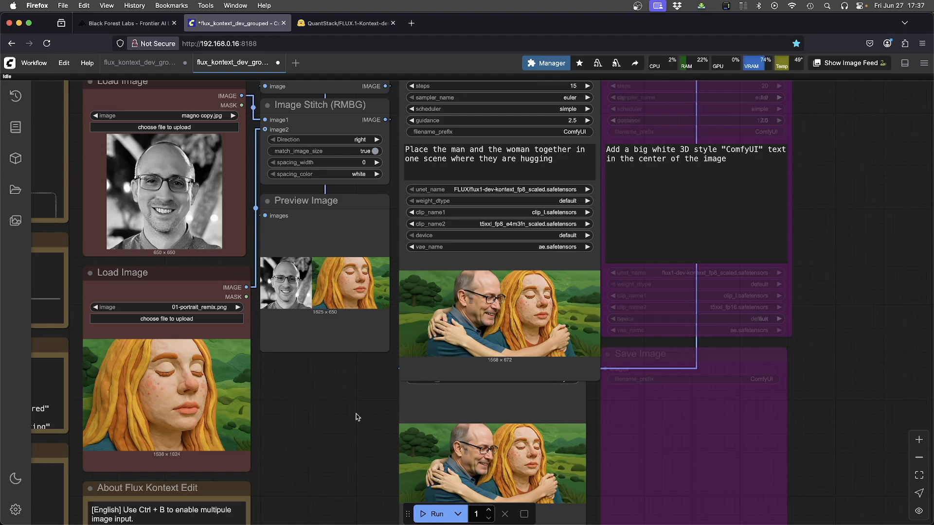
scroll(357, 417, down, 1)
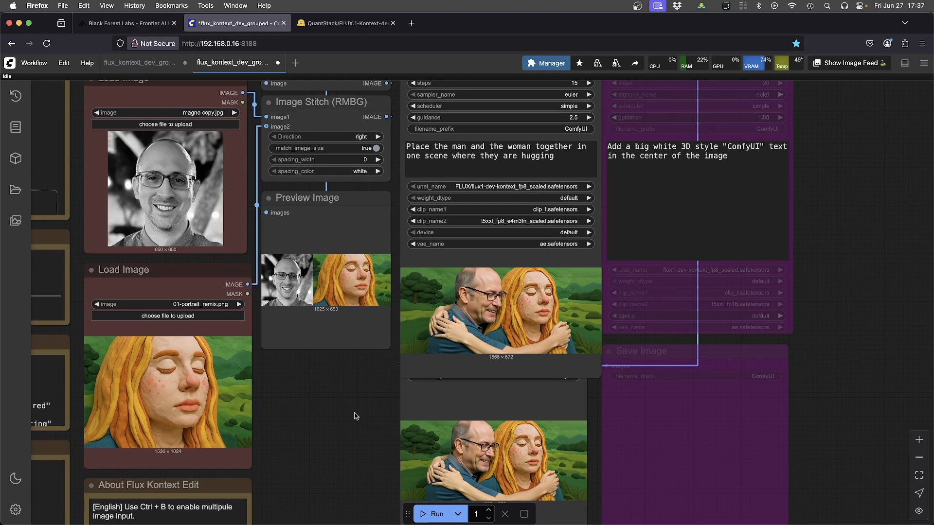
scroll(355, 414, down, 18)
scroll(355, 415, up, 9)
drag(373, 411, 411, 398)
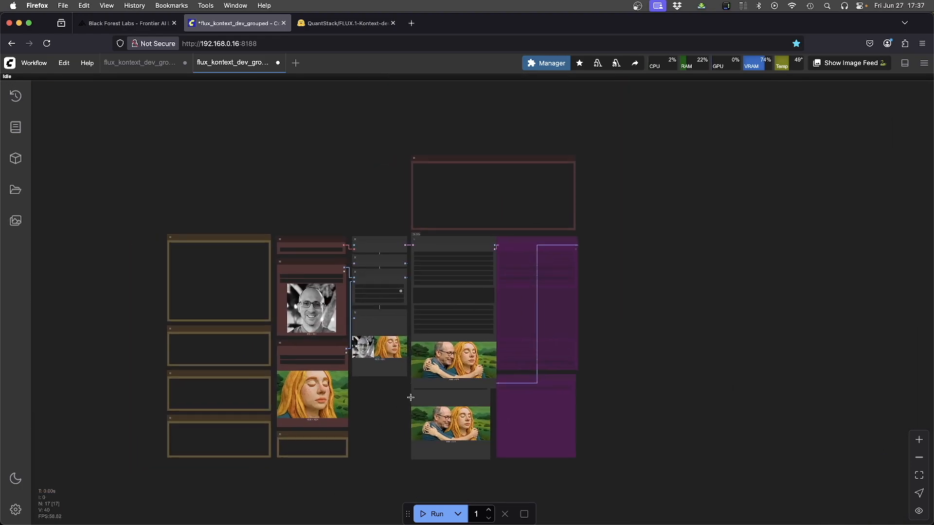
scroll(410, 398, up, 4)
scroll(411, 397, down, 2)
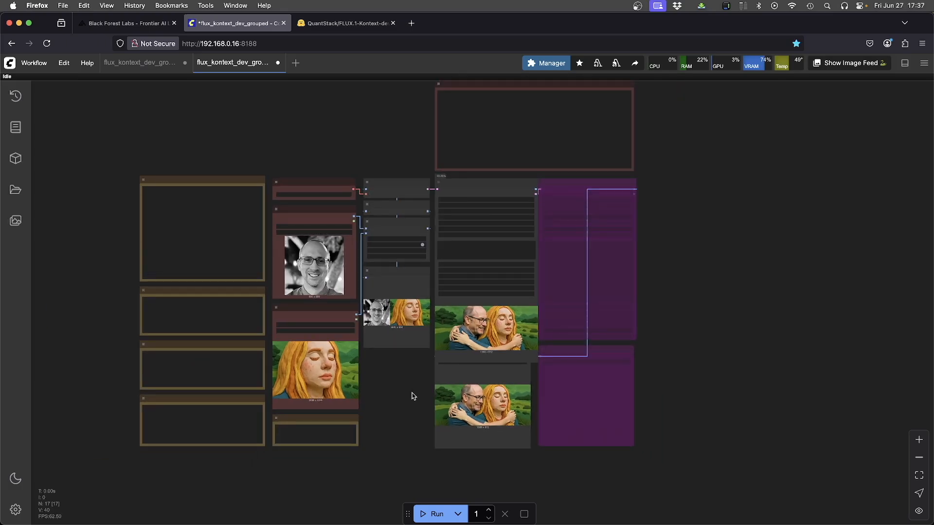
scroll(412, 396, up, 8)
scroll(412, 396, down, 4)
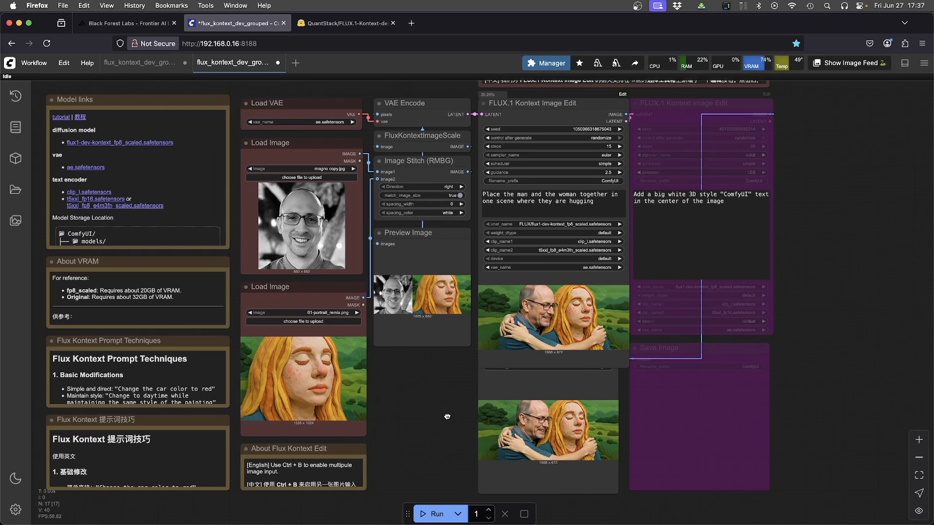